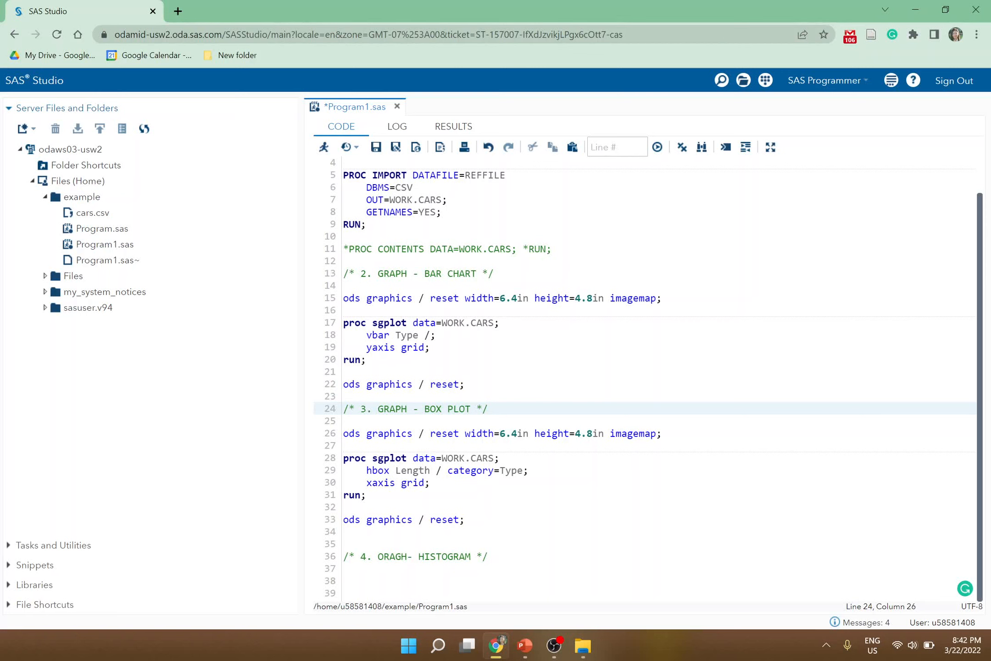
scroll(649, 380, up, 1)
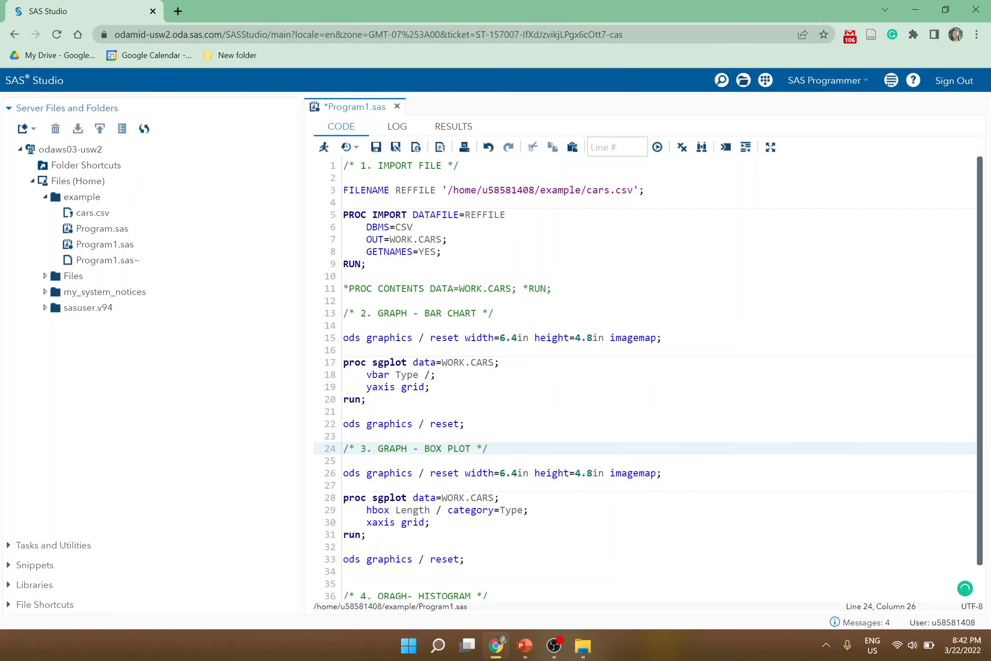
drag(366, 264, 312, 158)
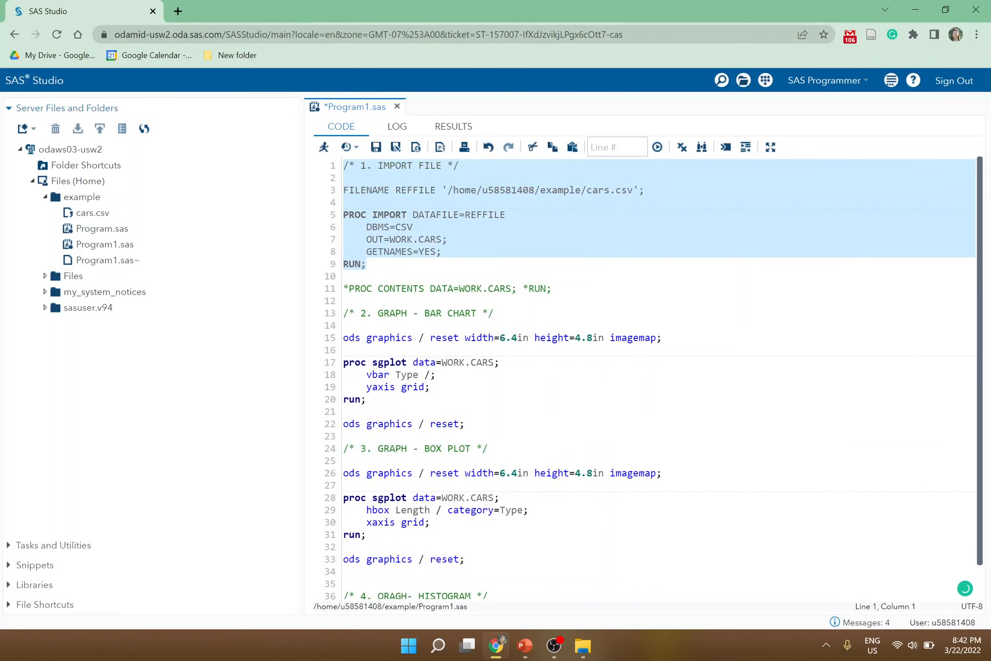
scroll(654, 380, down, 1)
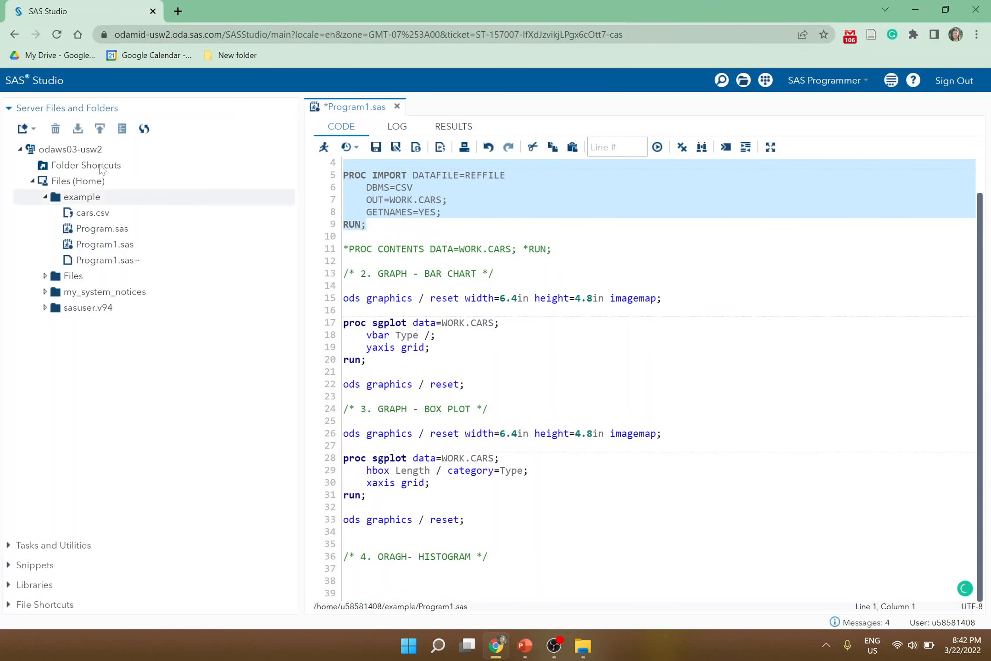
click(54, 546)
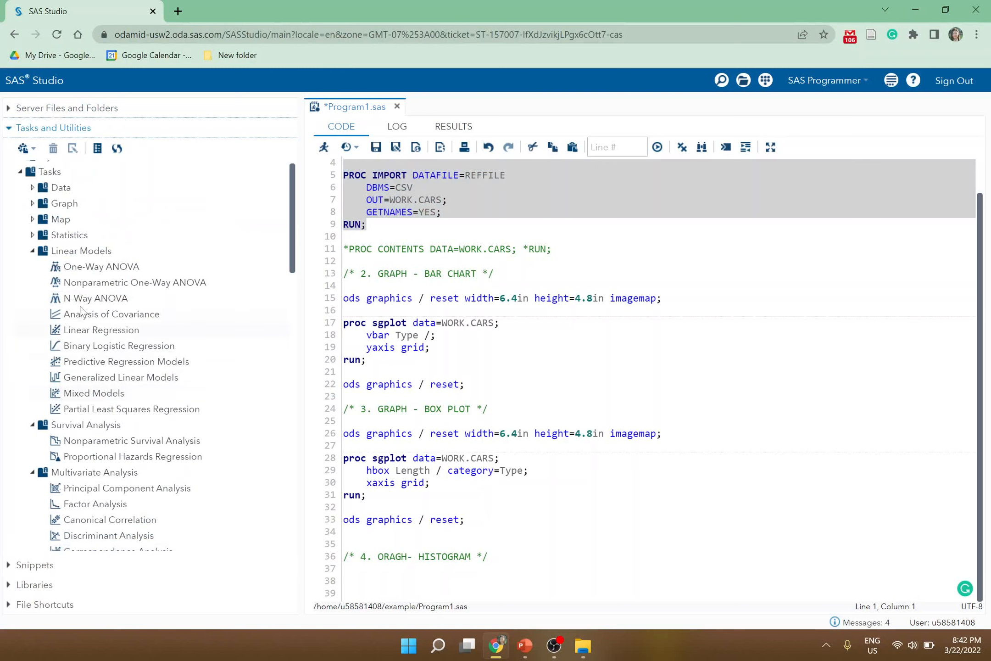
click(441, 261)
- Select the import block on lines 1 to 9 and run only that selection
scroll(440, 261, up, 1)
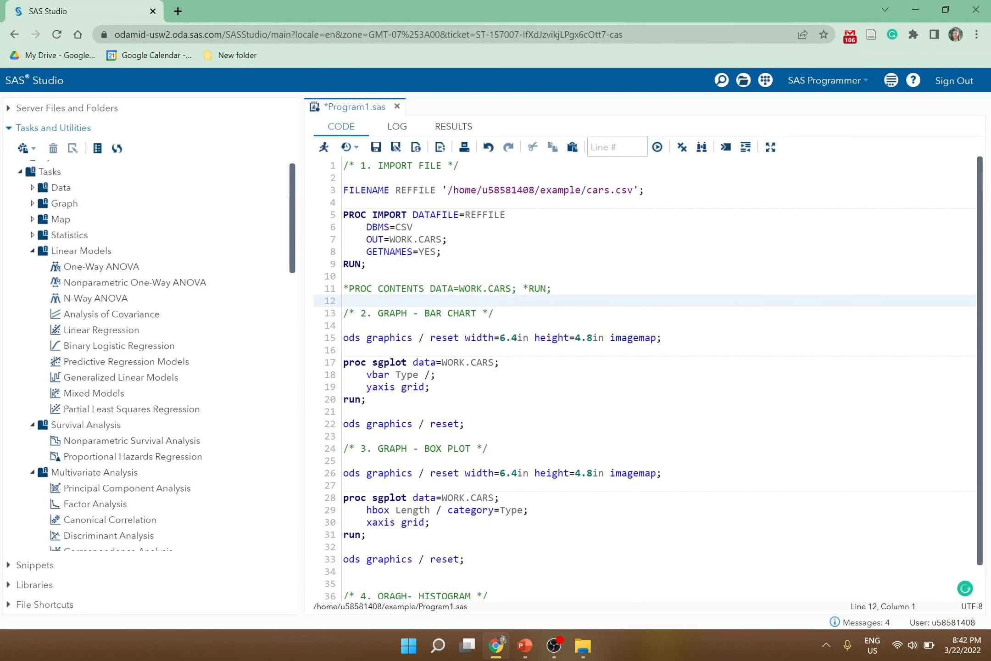
drag(367, 264, 343, 165)
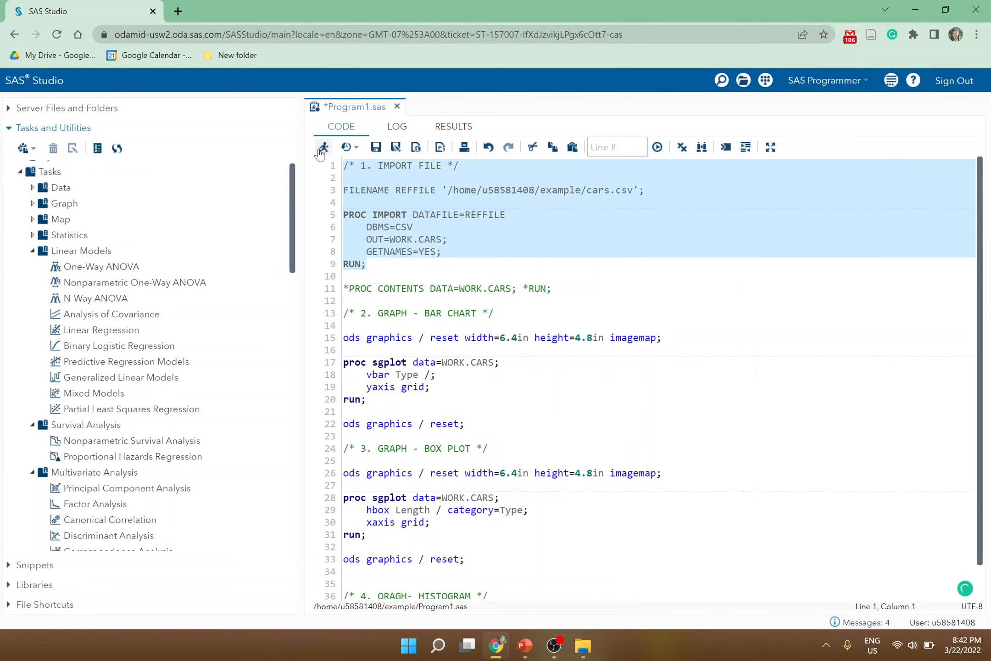
click(324, 148)
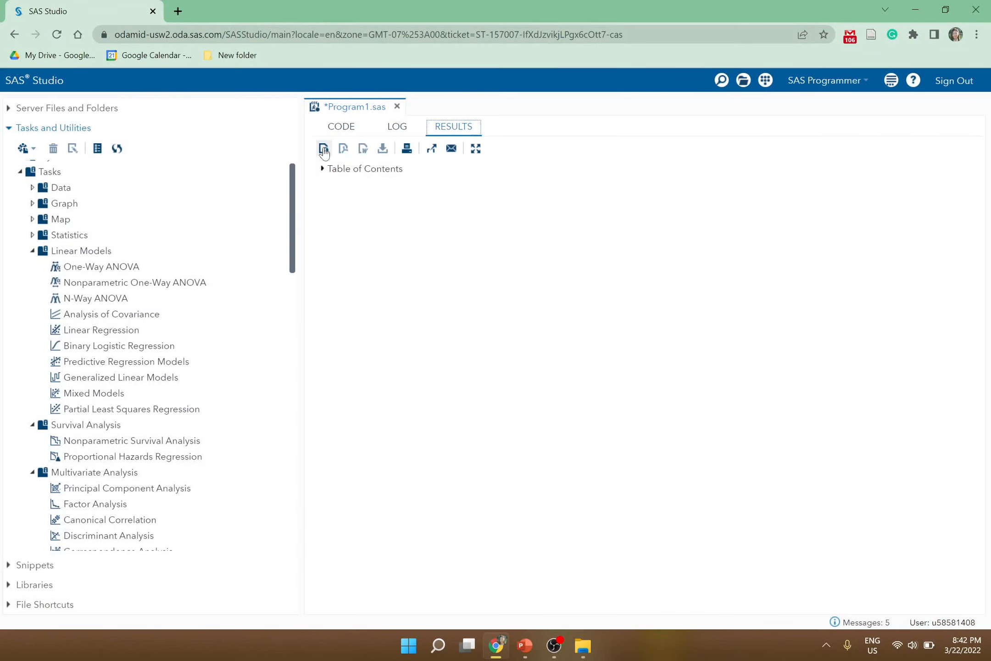
- Check the log of the import run and return to the program code
click(397, 127)
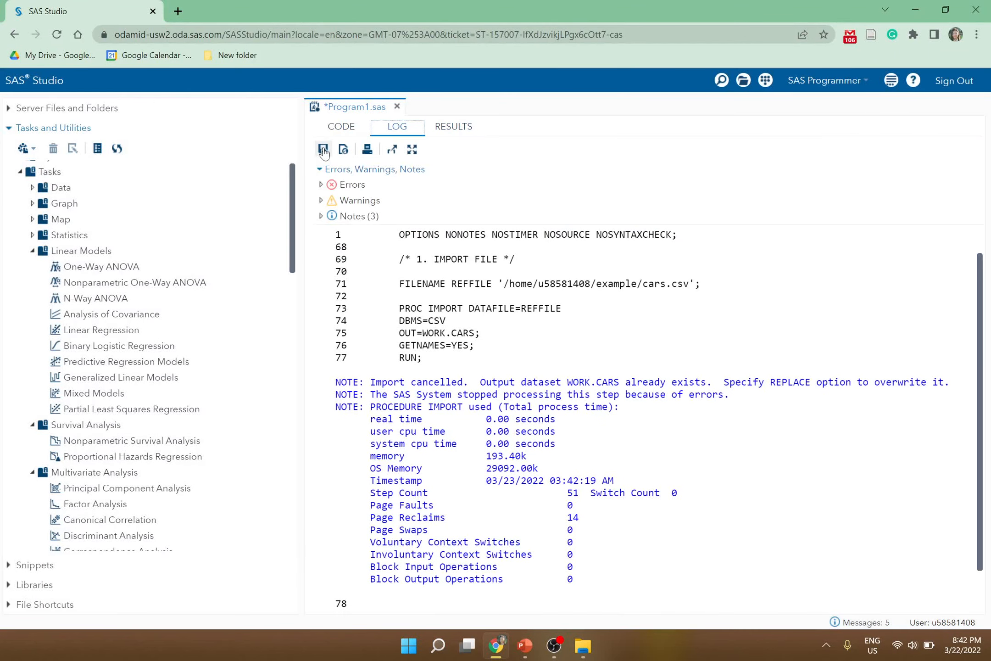
click(344, 127)
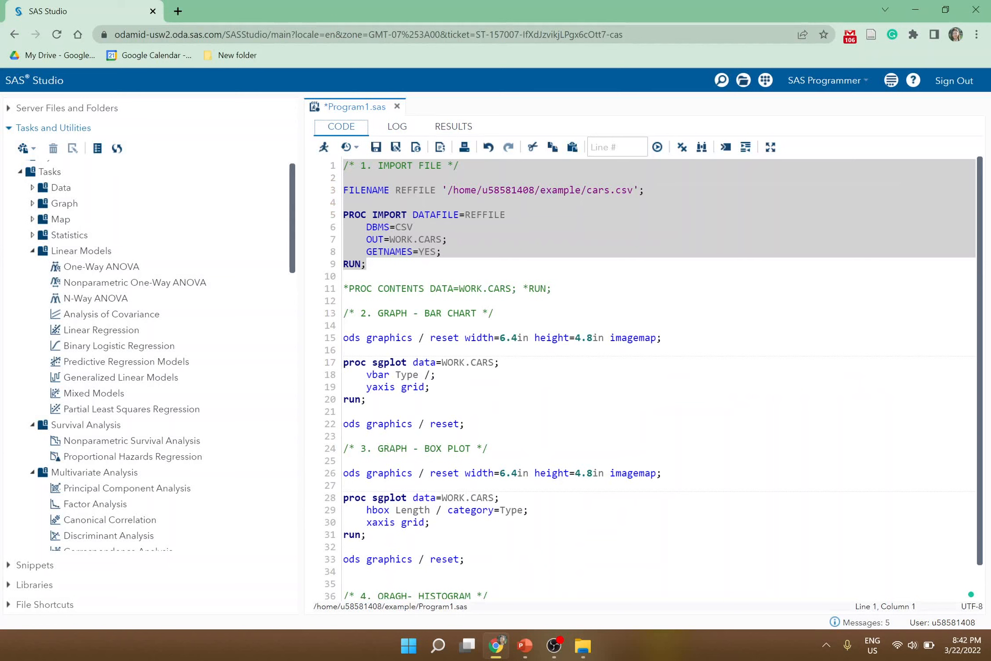
scroll(643, 367, down, 1)
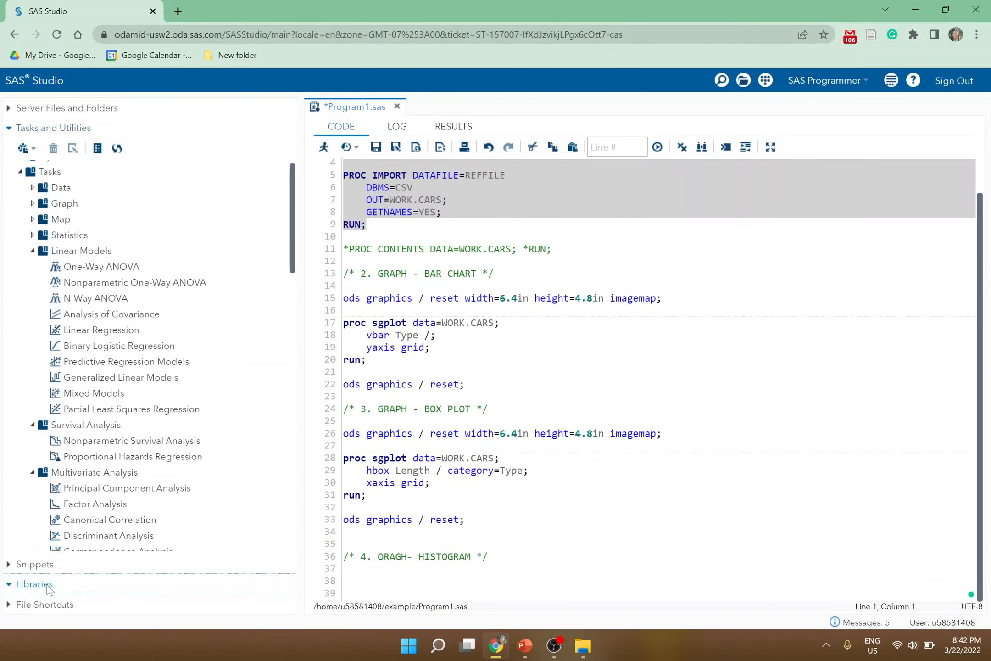
- Browse My Libraries and expand the WORK library to see its CARS table
click(50, 585)
click(59, 210)
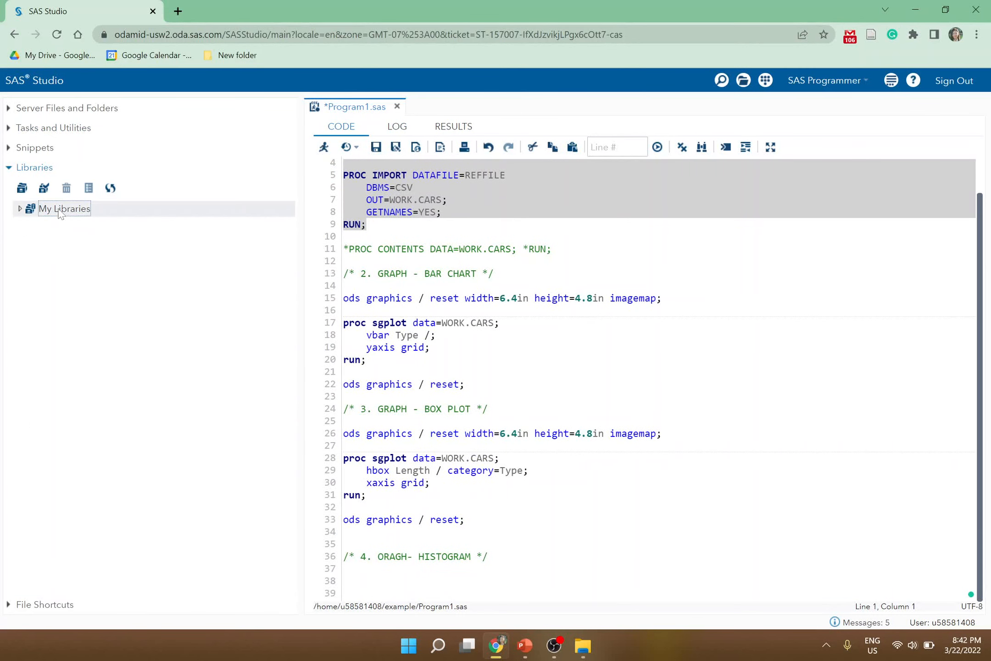
click(21, 211)
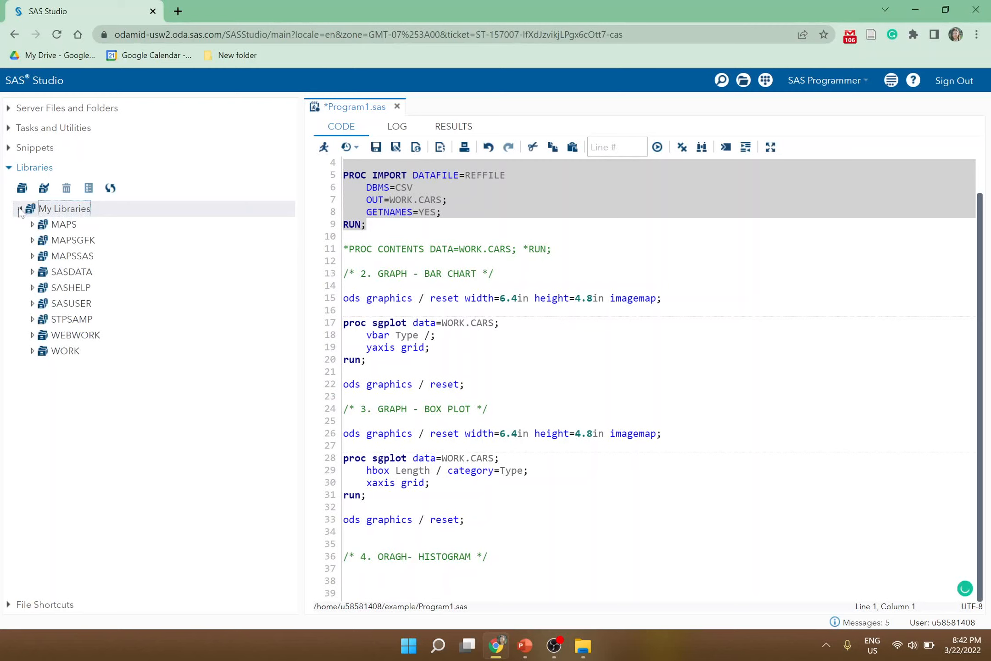
click(32, 352)
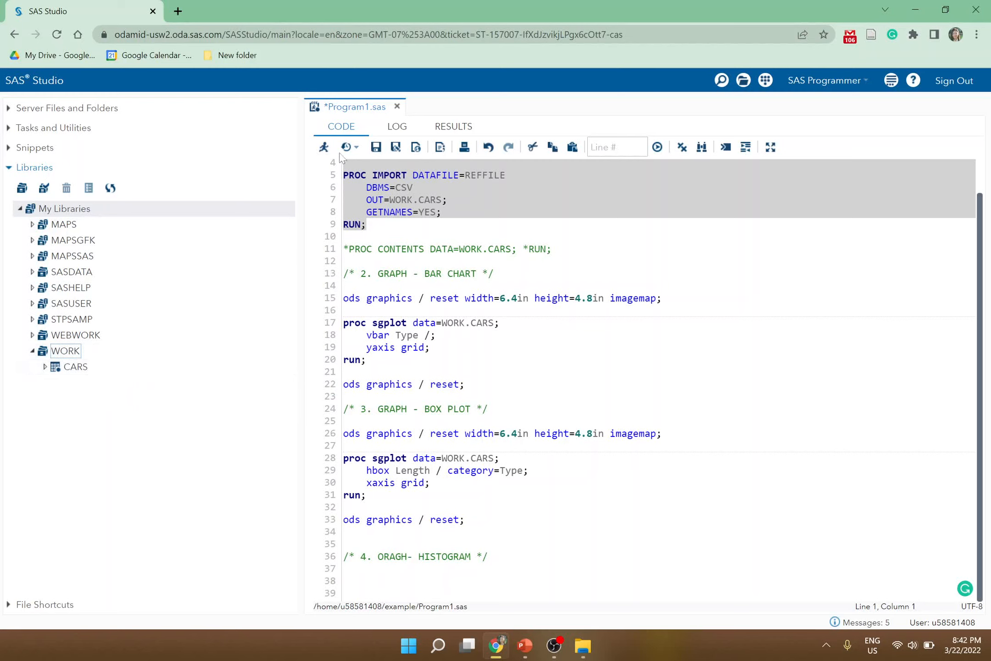
- Open the Histogram task from the Graph tasks
click(344, 568)
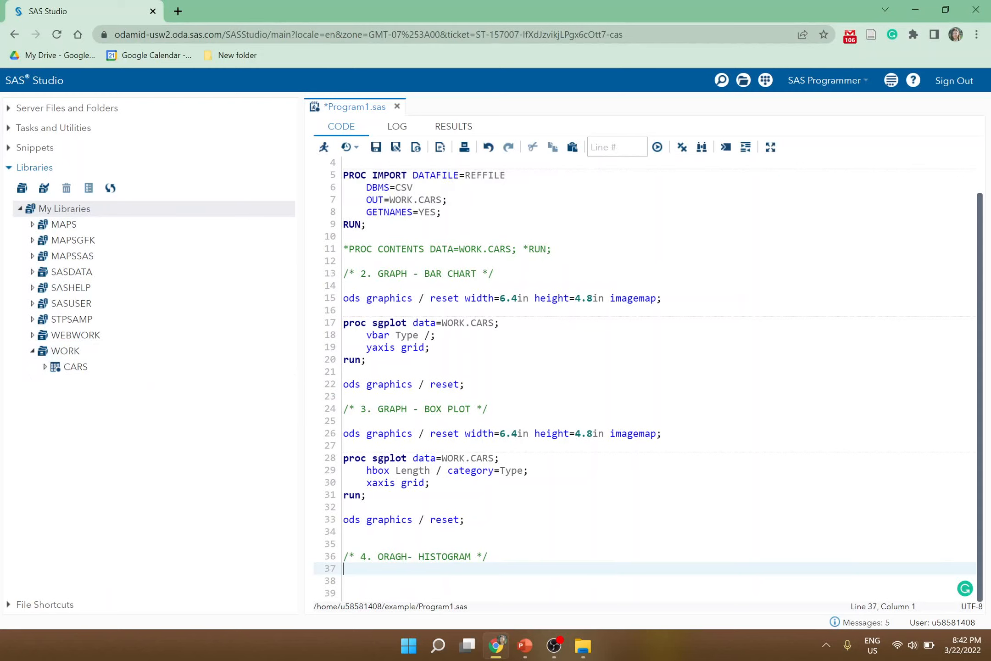
click(64, 130)
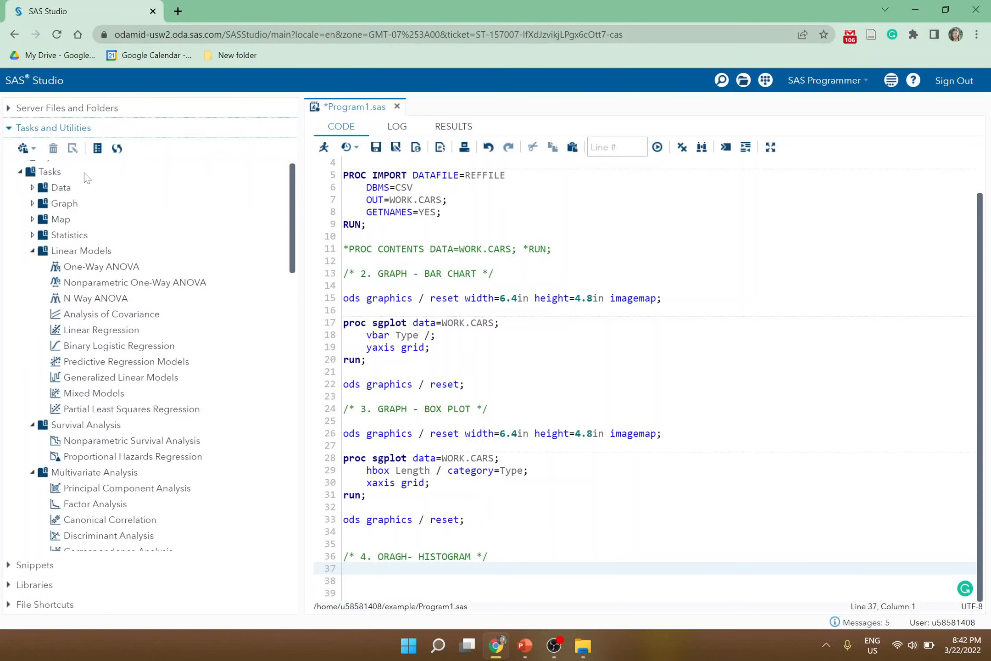
double_click(64, 205)
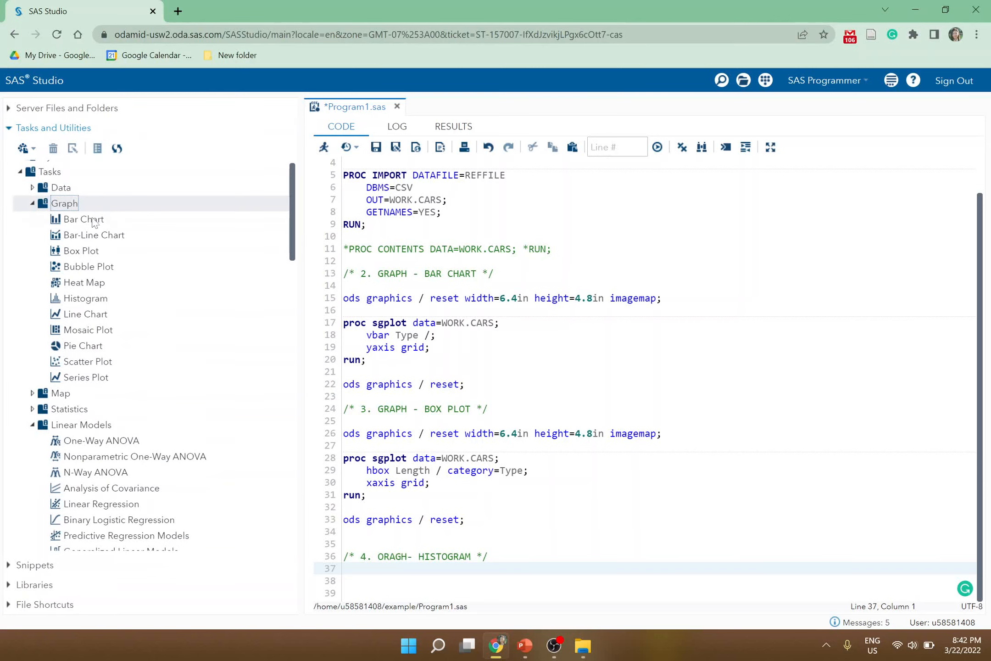
click(78, 301)
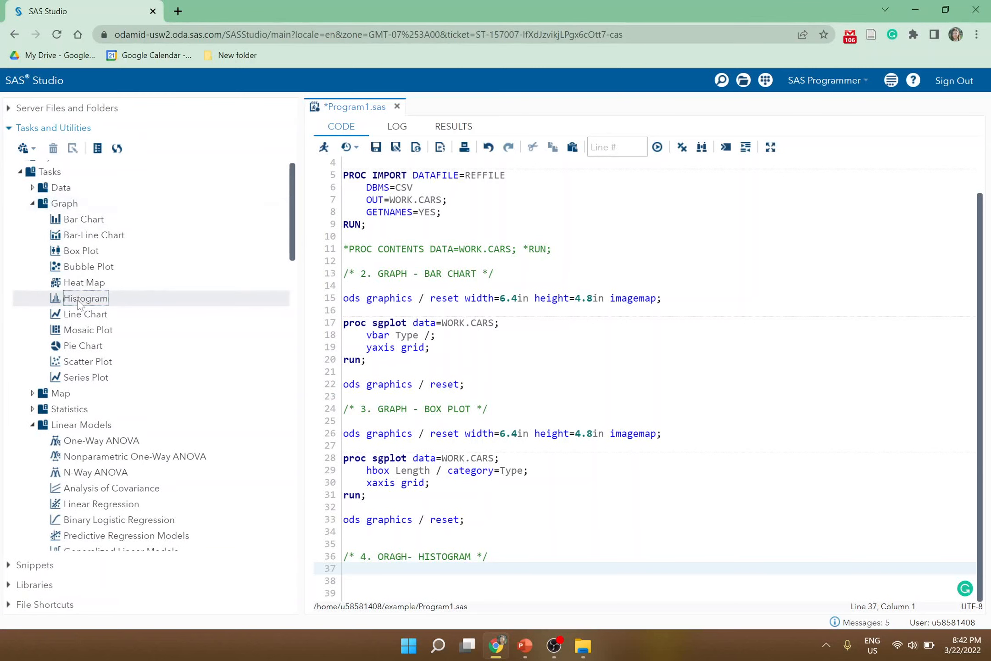
double_click(79, 302)
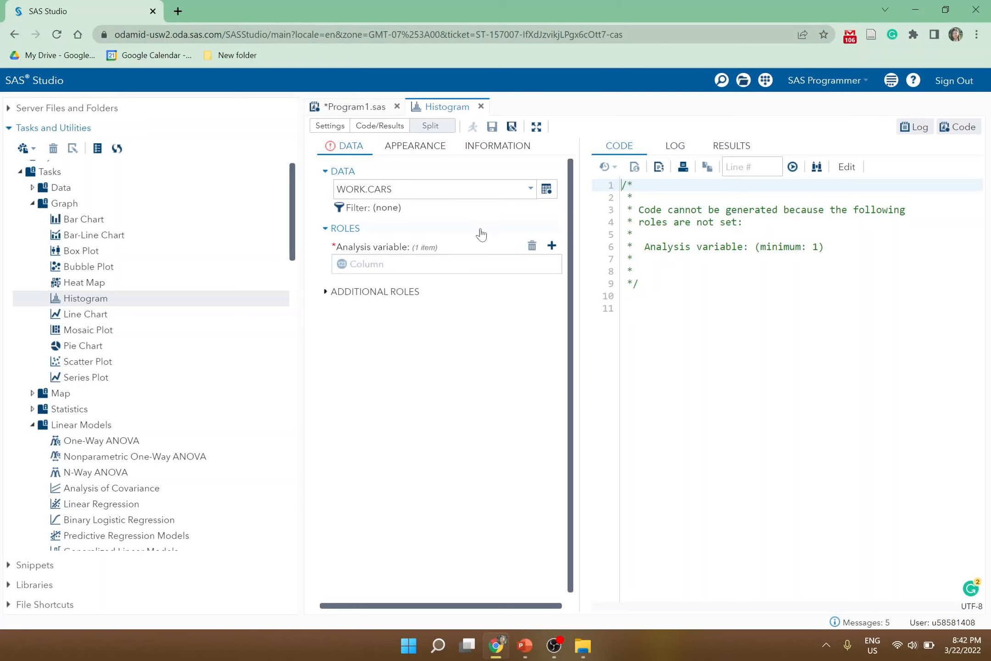
- Set the histogram task's data to the WORK.CARS table and its analysis variable to Weight
click(546, 189)
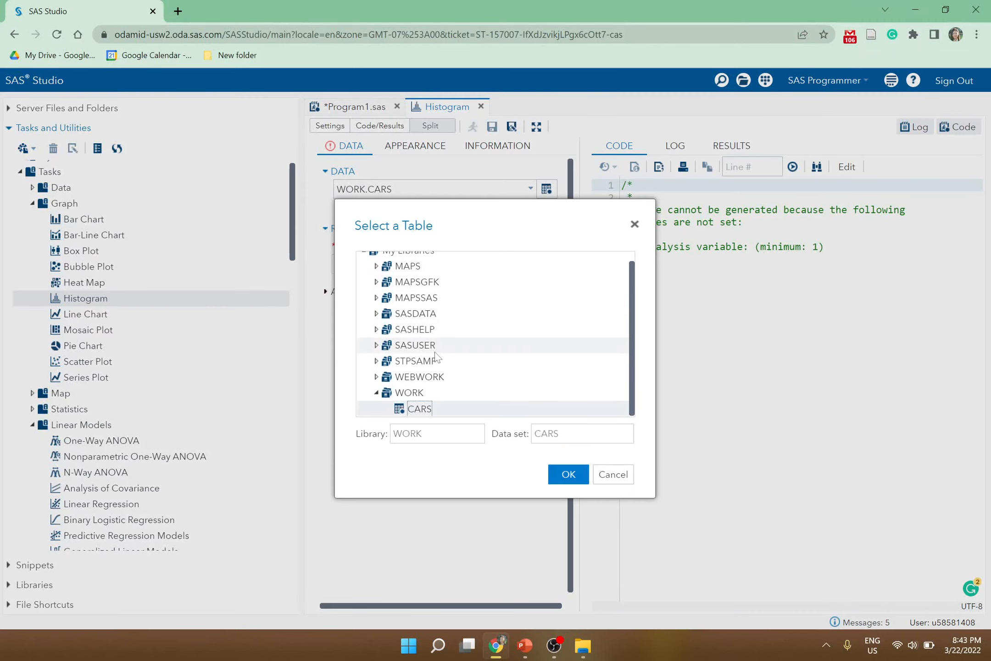
double_click(442, 413)
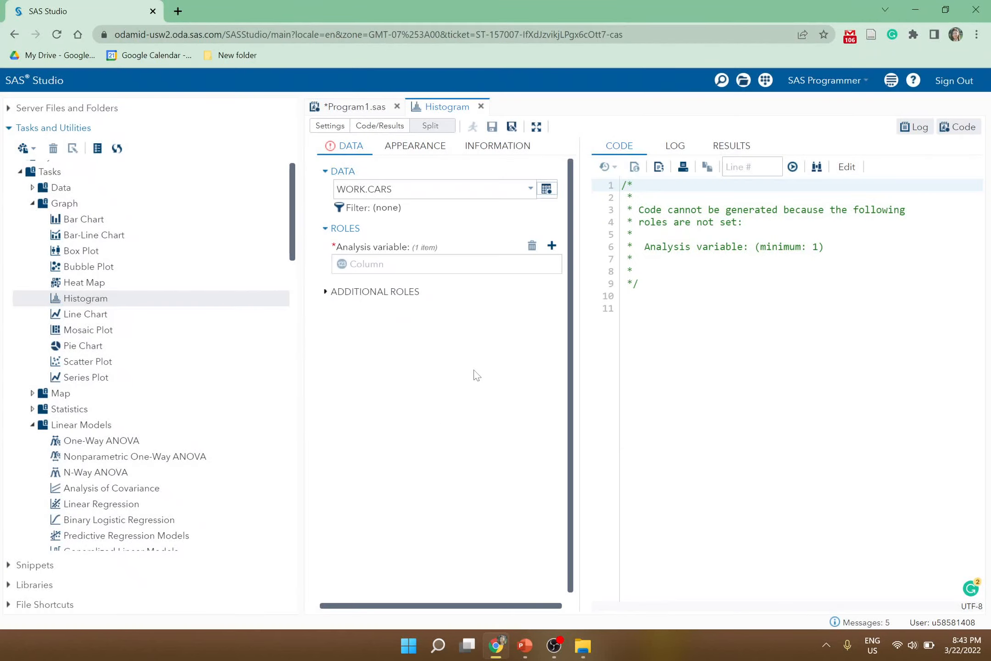
click(551, 246)
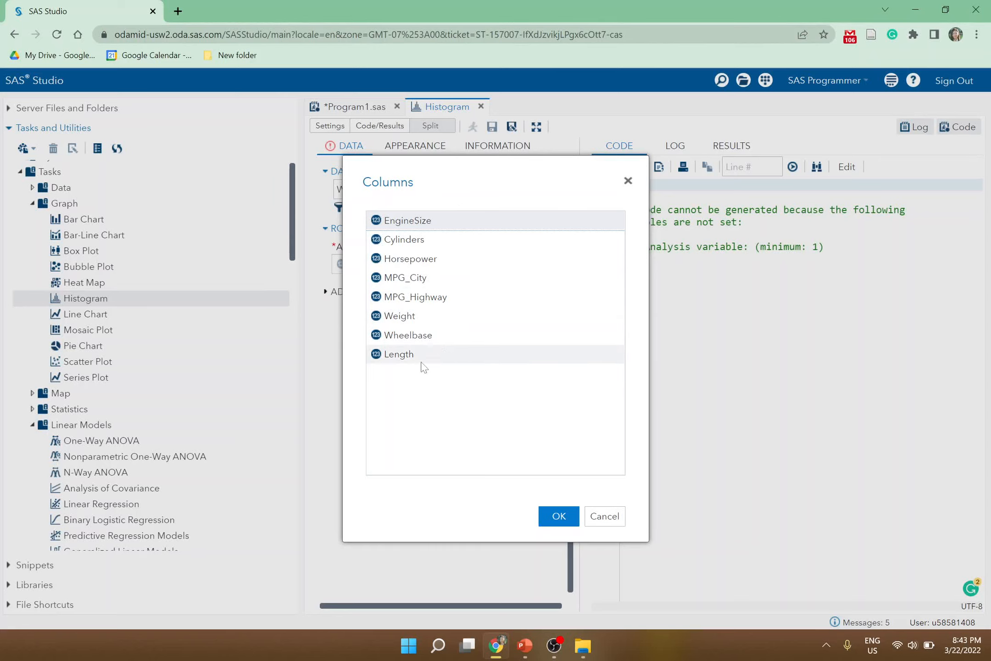
double_click(421, 320)
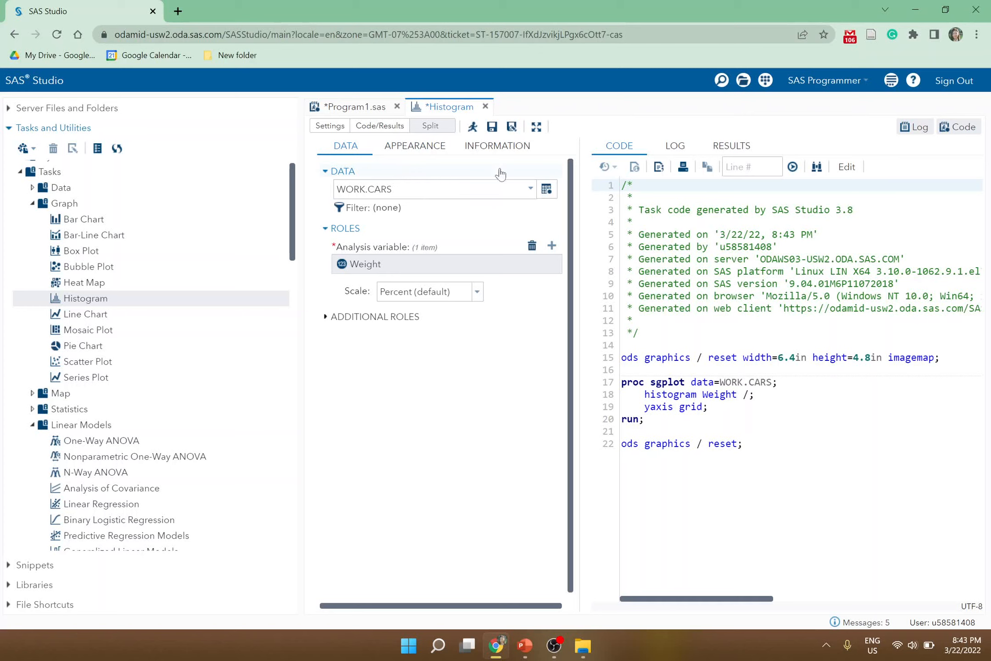
- Run the histogram task to generate the Weight histogram
click(473, 128)
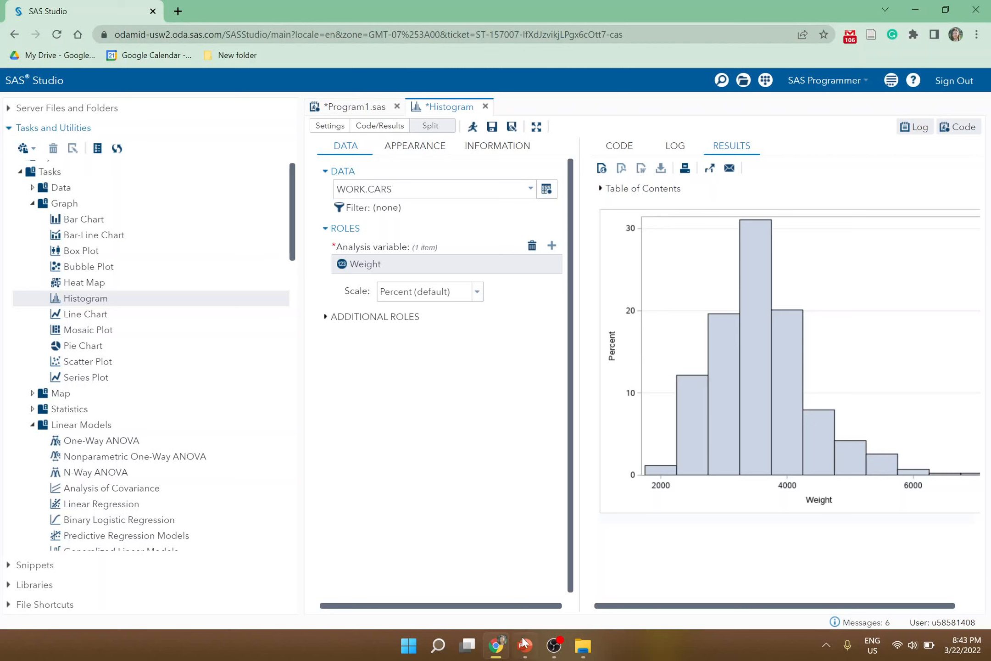
click(554, 646)
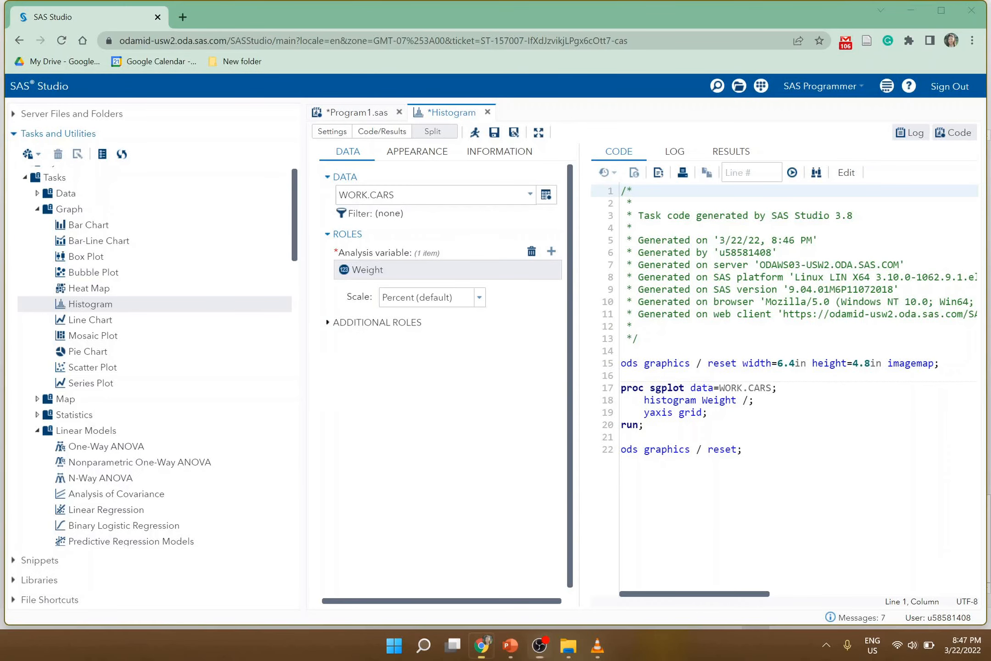
click(624, 437)
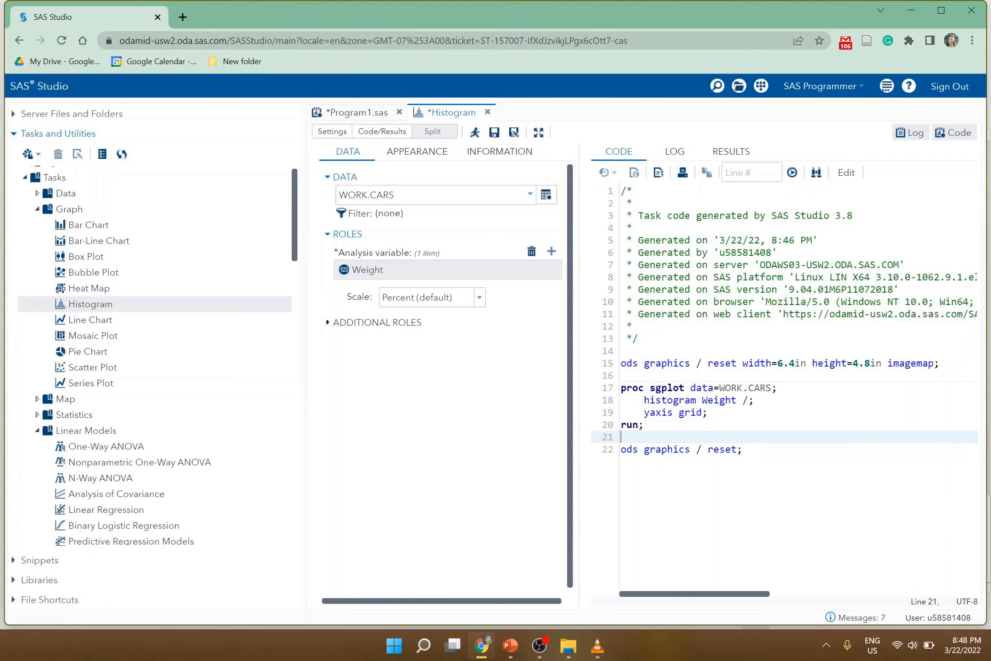
- Copy the generated histogram code (ods graphics through reset) and paste it into Program1.sas on line 38 under the histogram comment
drag(746, 450, 613, 369)
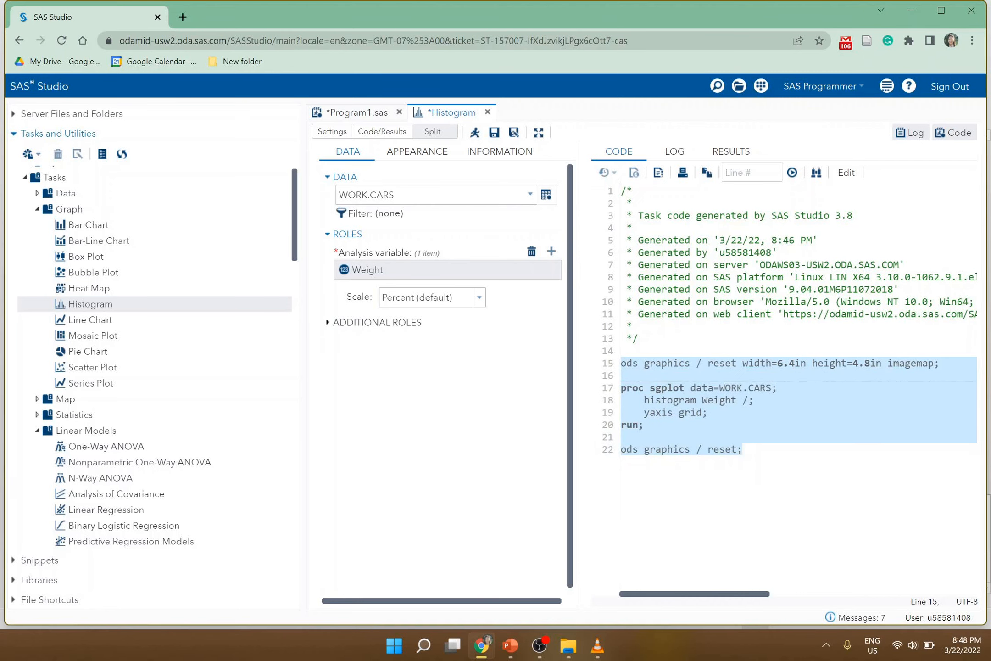
click(327, 112)
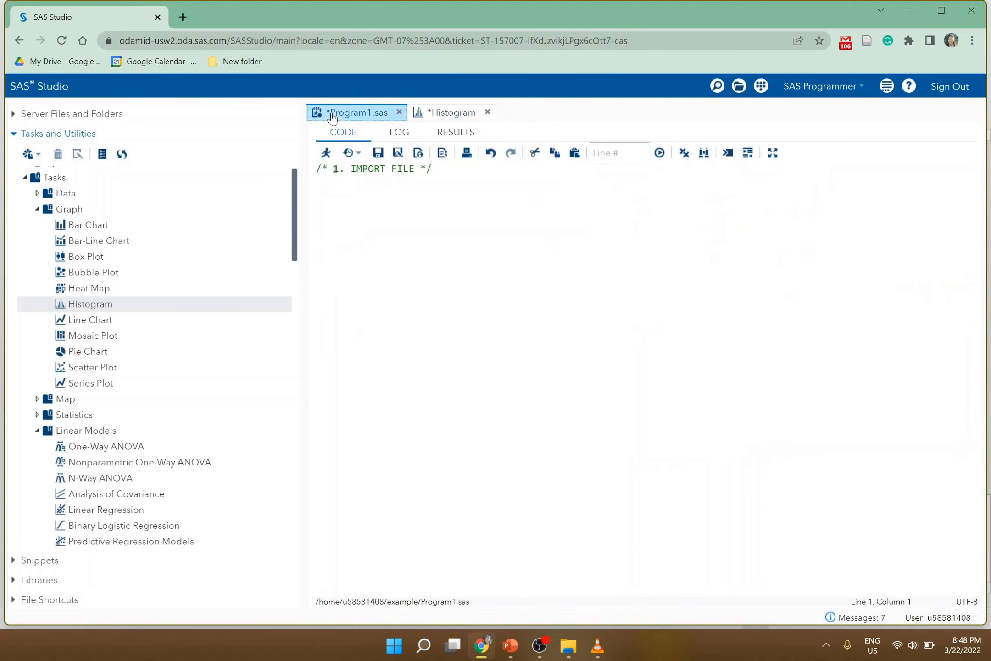
scroll(643, 380, down, 2)
click(367, 576)
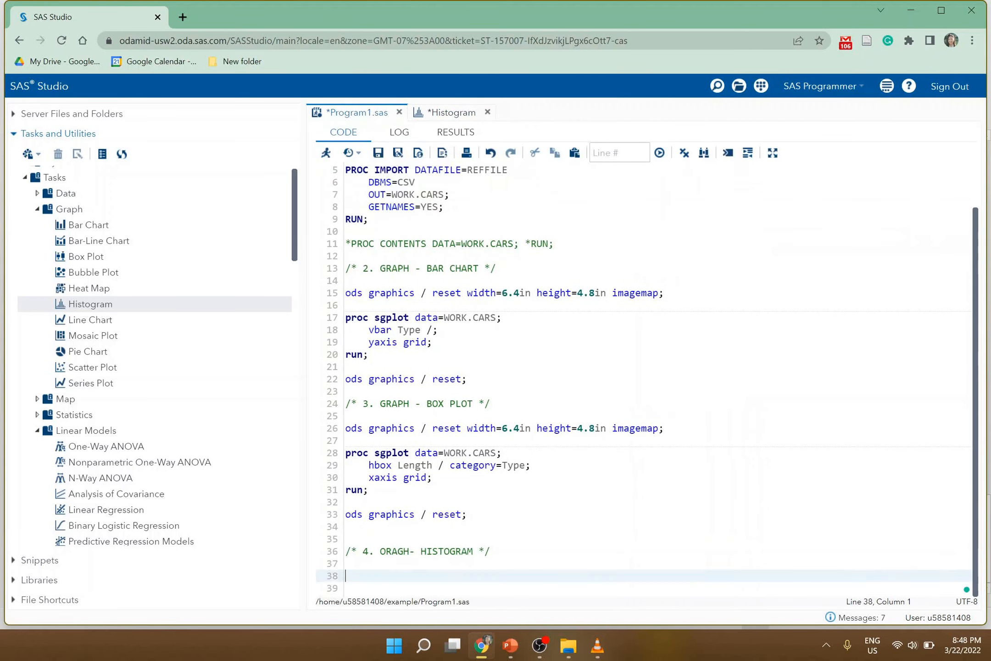
text(ods graphics / reset width=6.4in height=4.8in imagemap;  proc sgplot data=WORK.CARS;     histogram Weight /;     yaxis grid; run;  ods graphics / reset;)
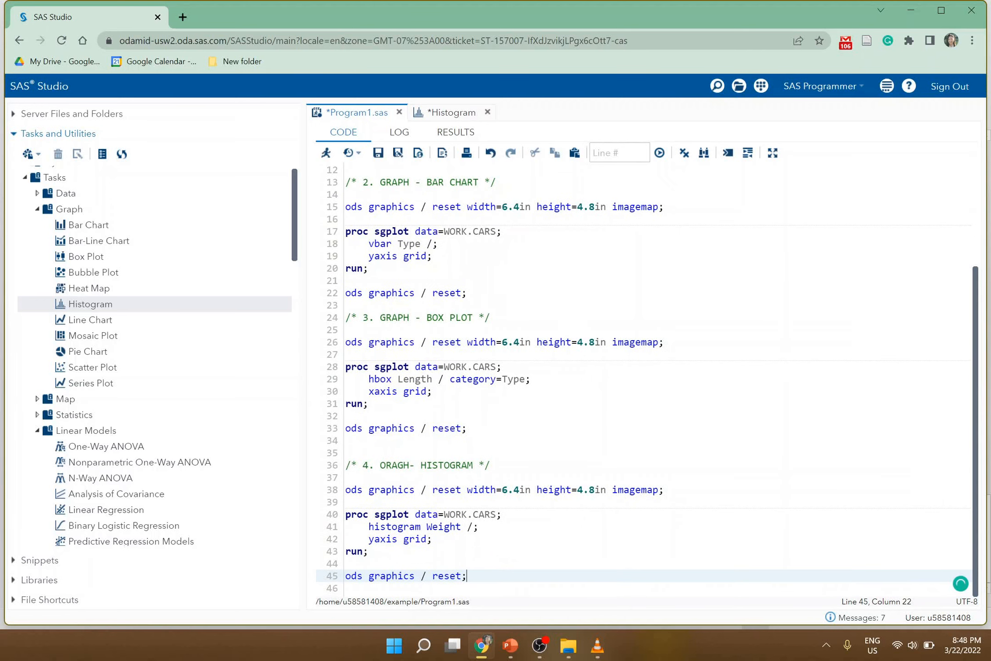
- Select the whole program and run it
key(ctrl+a)
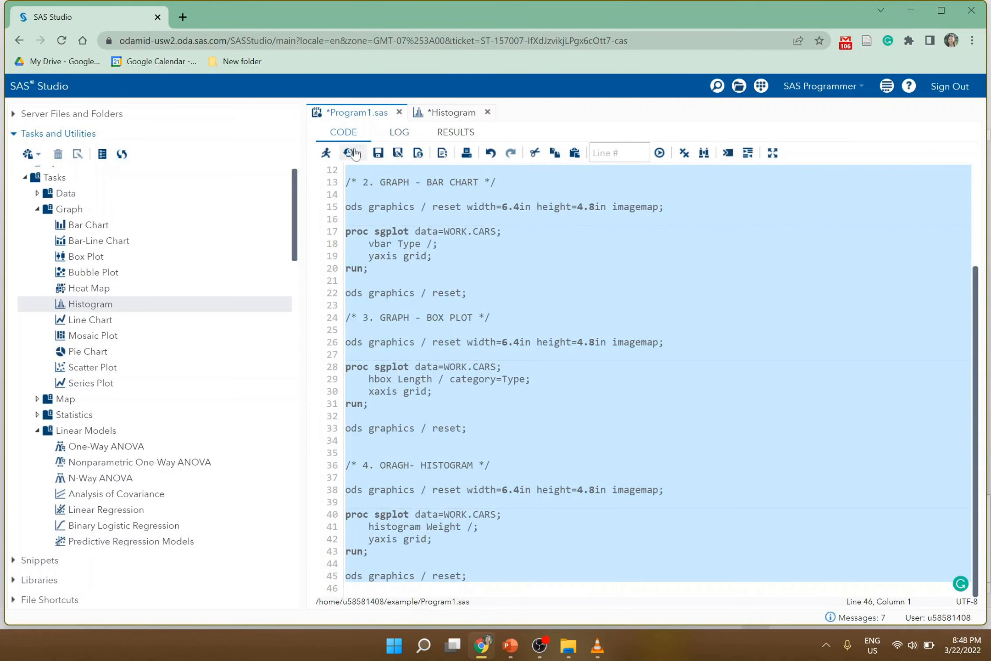
click(326, 153)
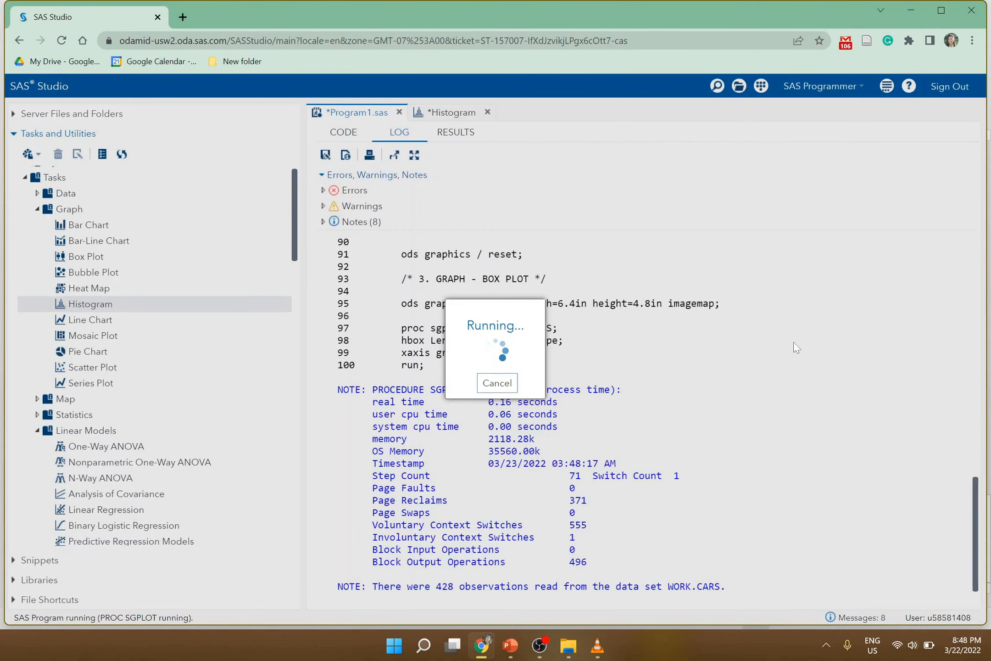
scroll(795, 344, down, 10)
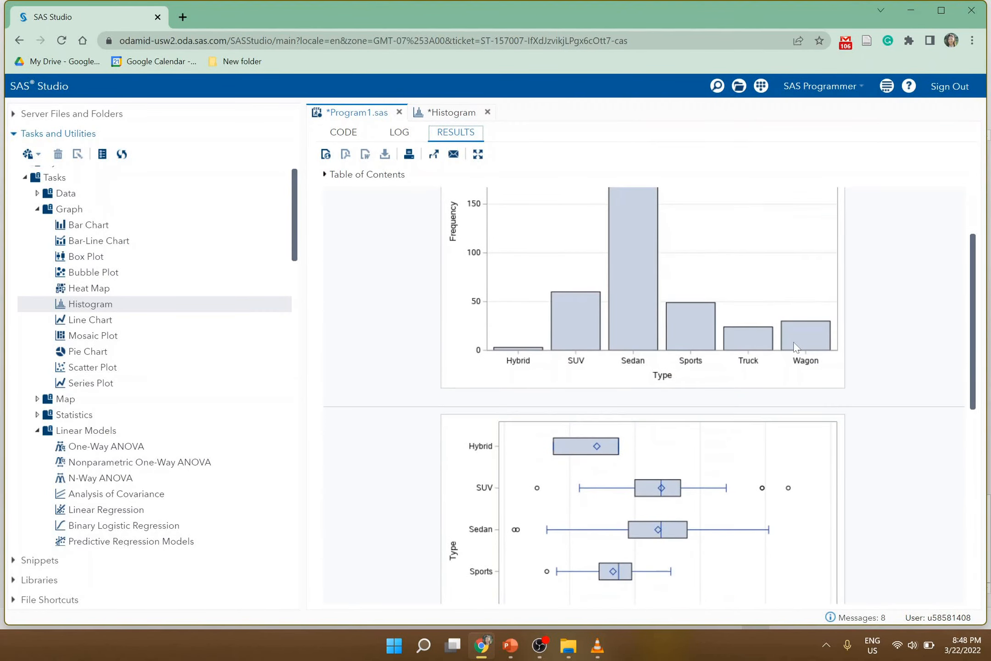
- Compare the histogram code in the program with the histogram in the results
click(346, 133)
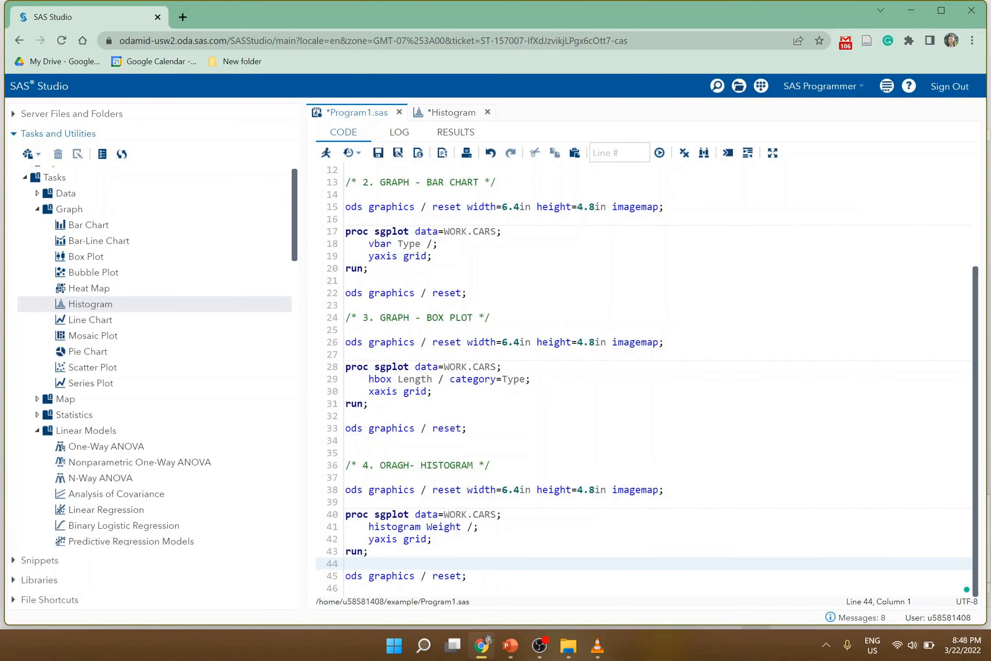
click(466, 576)
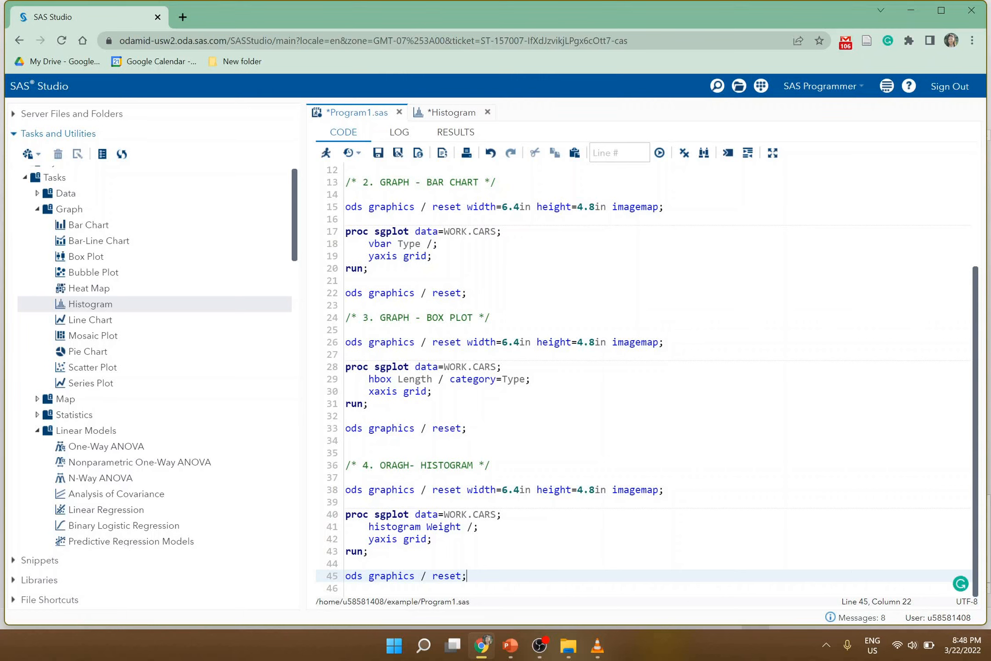
click(434, 133)
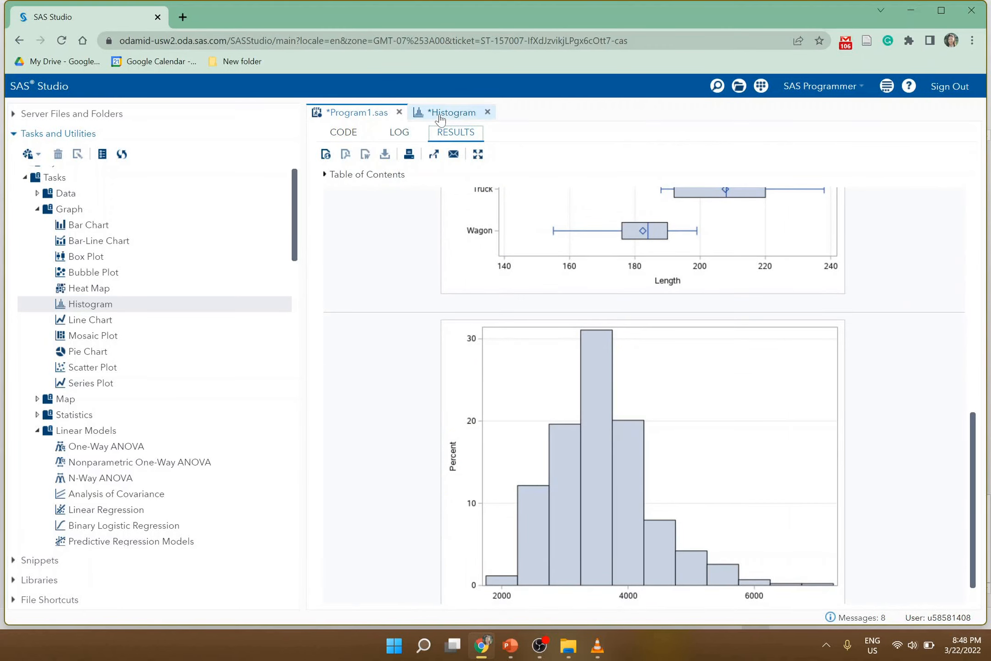
- Return to the Histogram task and change the histogram scale to Count
click(439, 117)
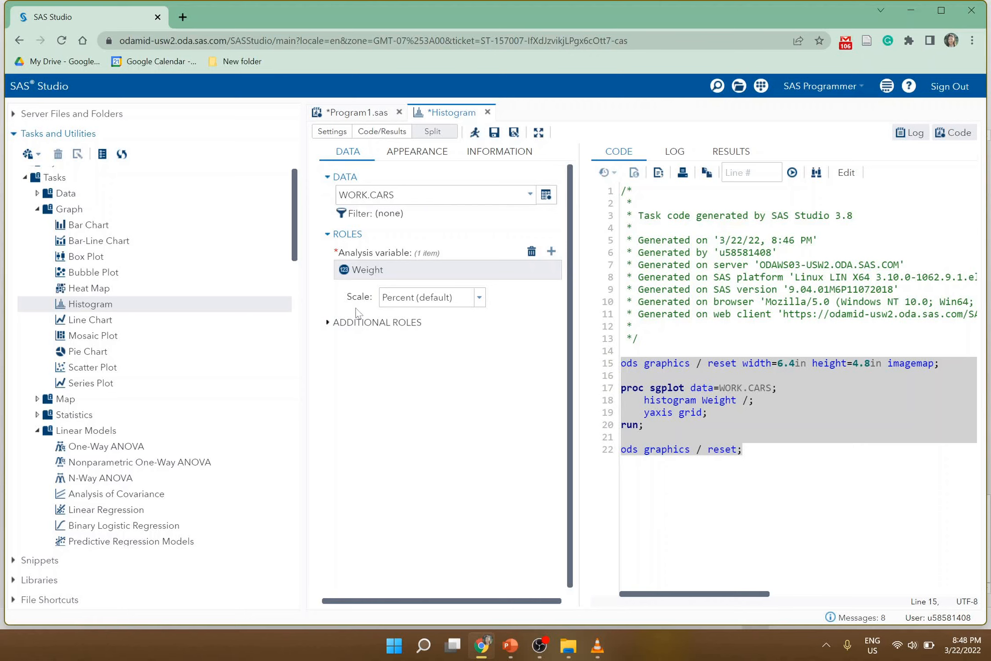
drag(344, 299, 365, 298)
click(457, 329)
click(479, 299)
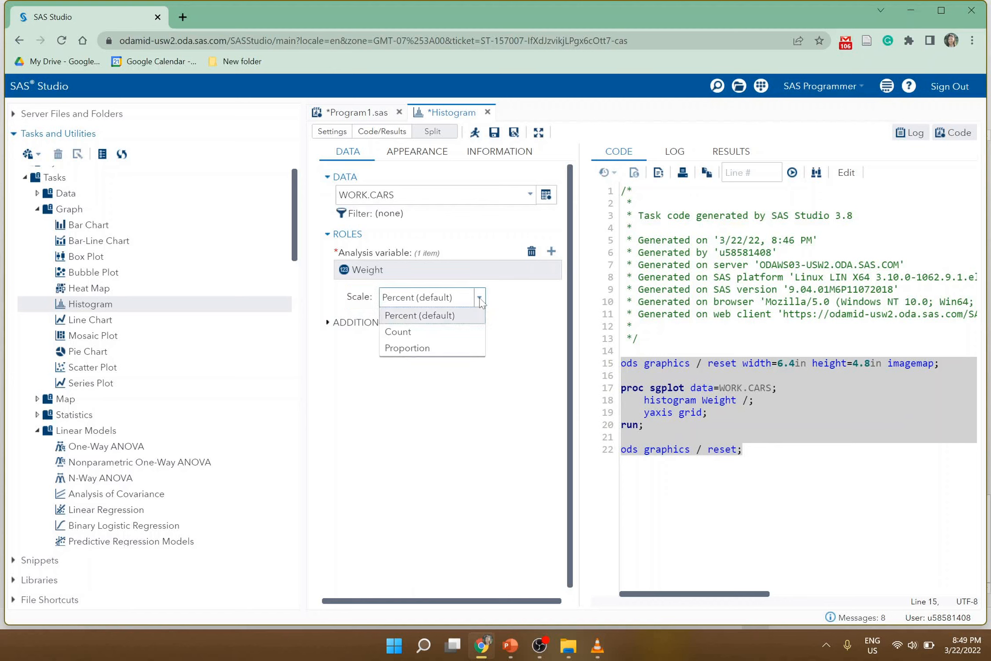
click(420, 334)
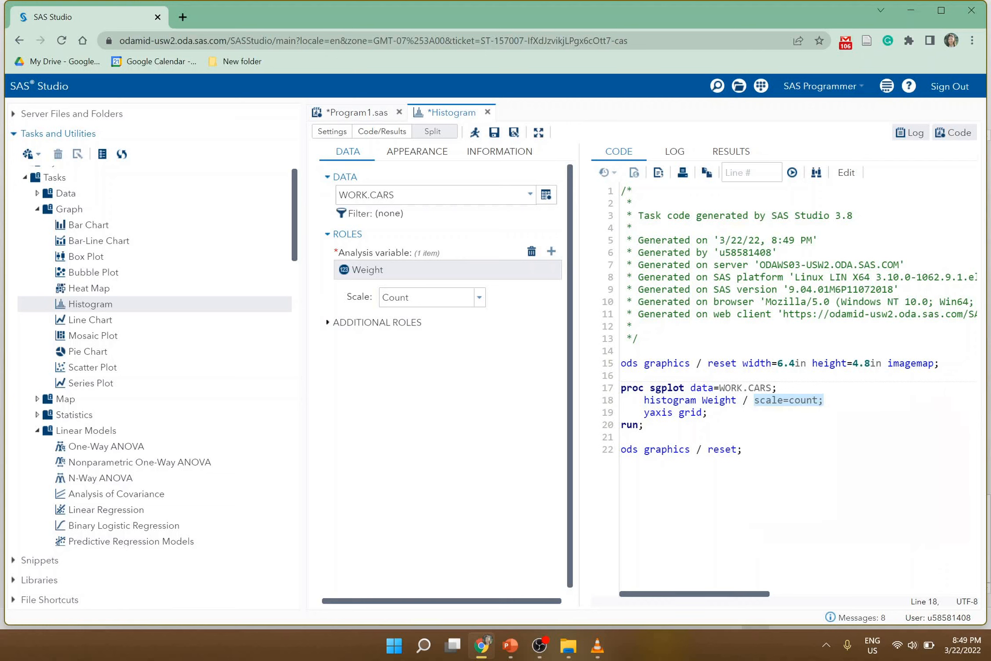
- Give the histogram's X axis a custom display label of weight
click(742, 449)
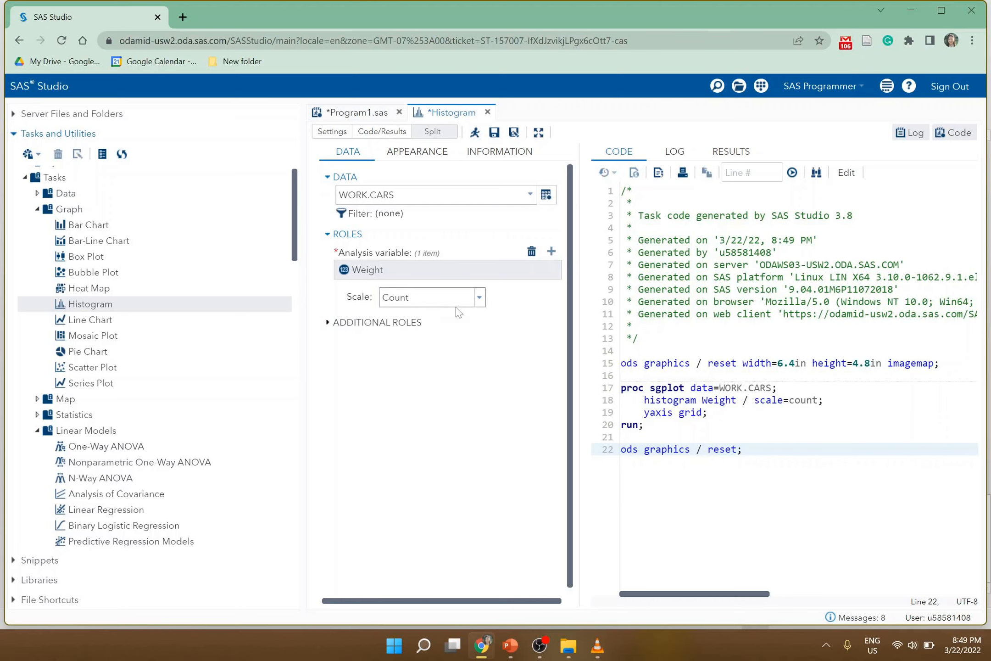
click(382, 333)
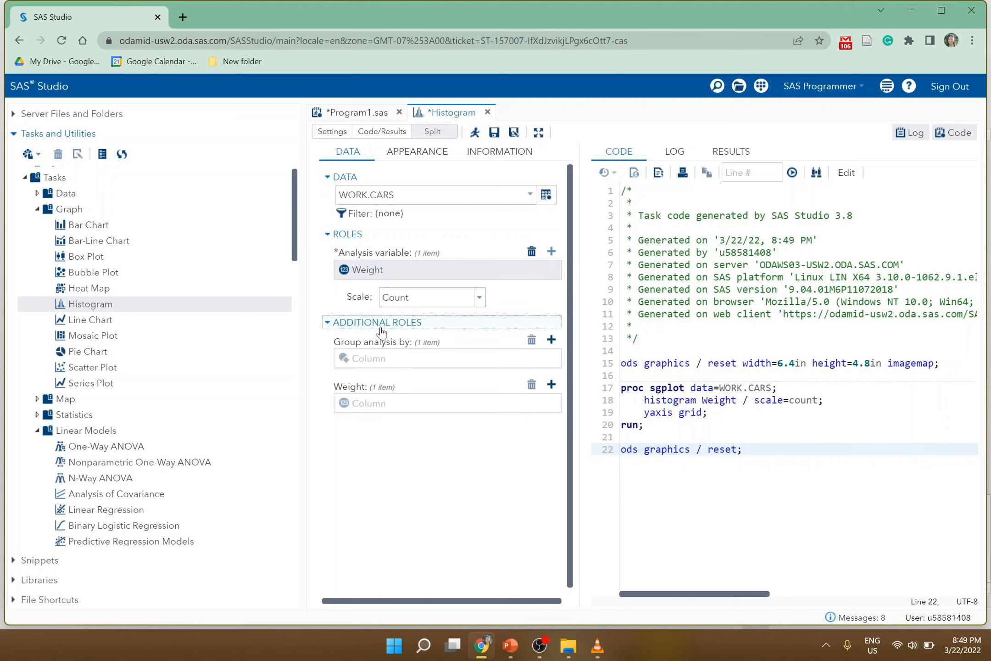
click(395, 153)
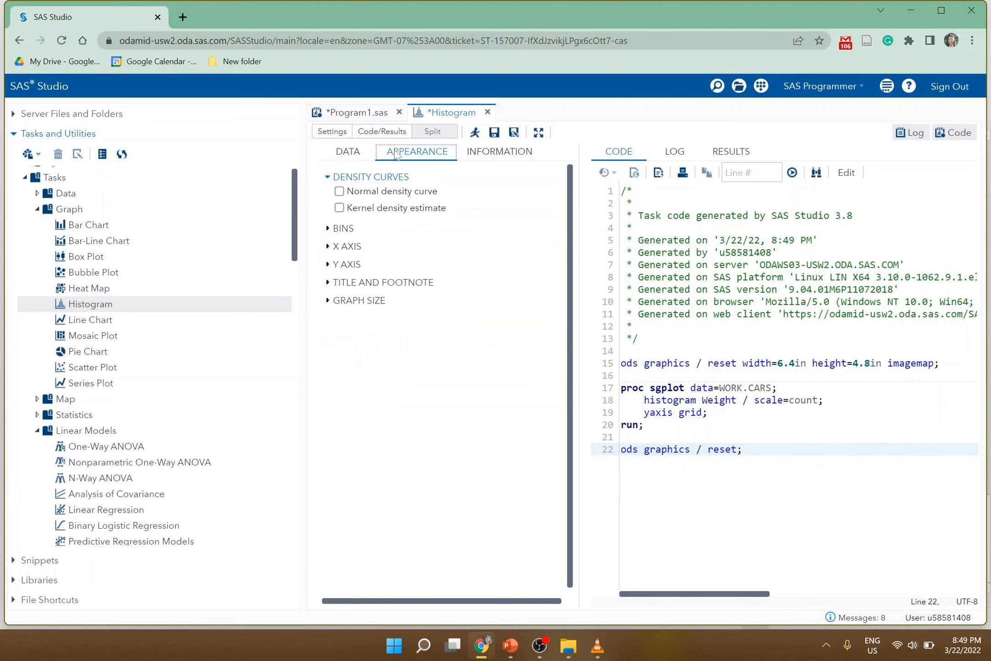
click(342, 247)
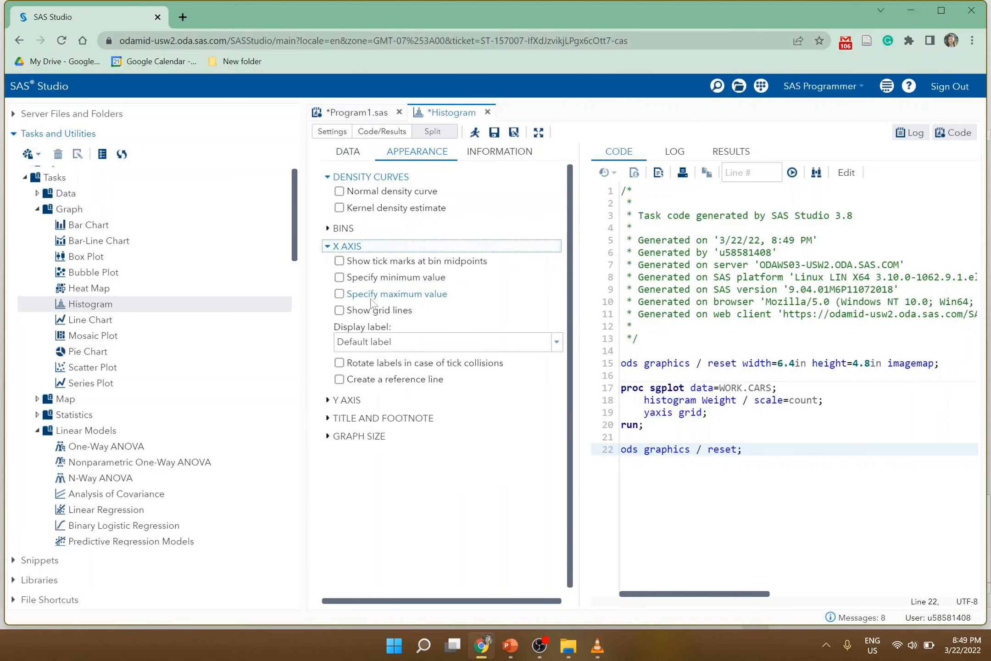
click(377, 342)
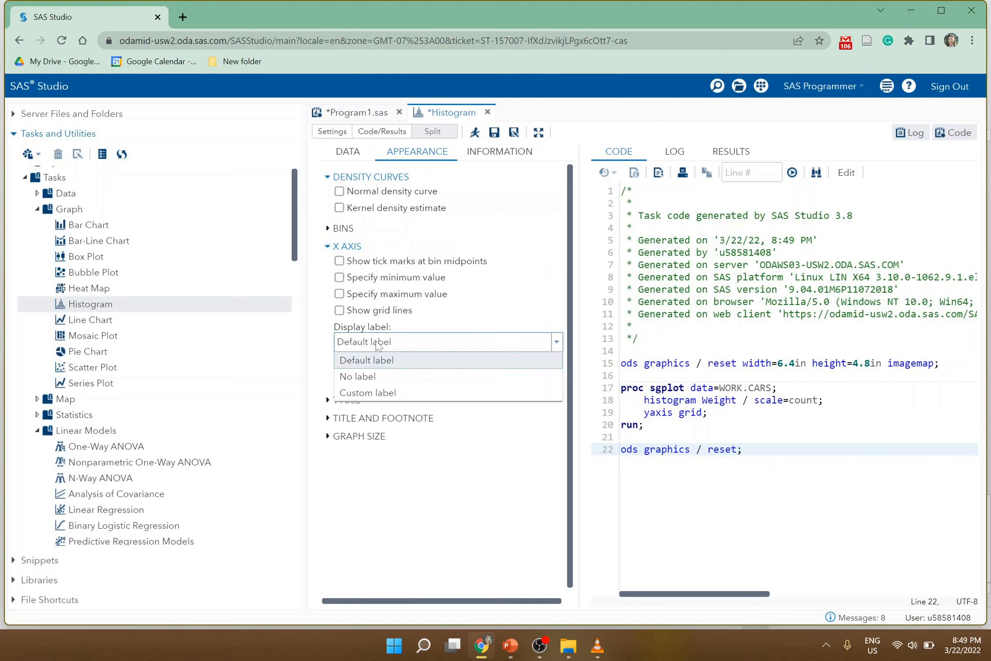
click(369, 393)
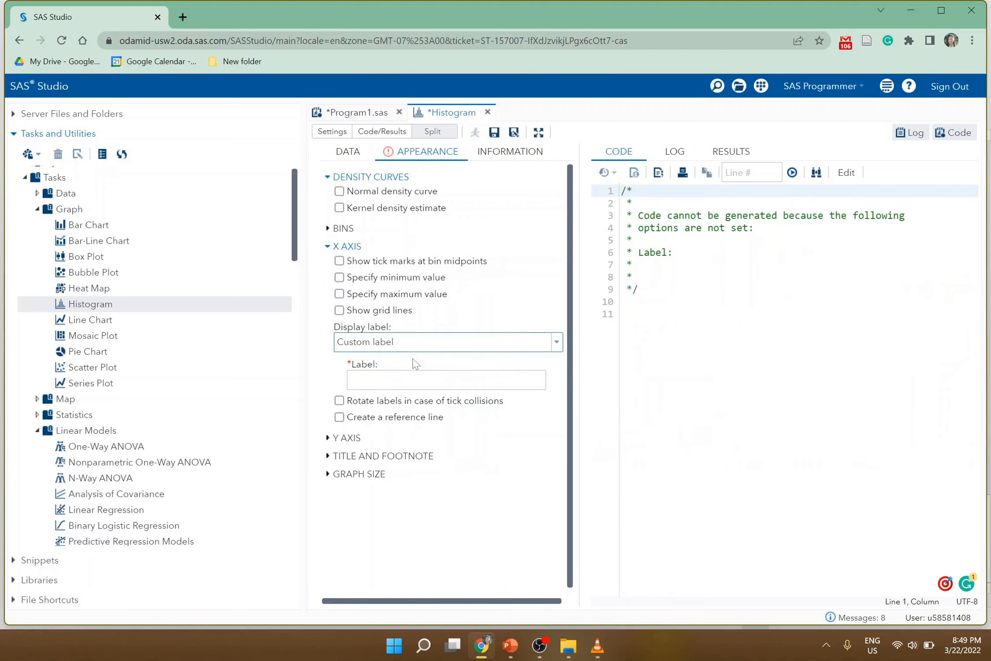
click(403, 379)
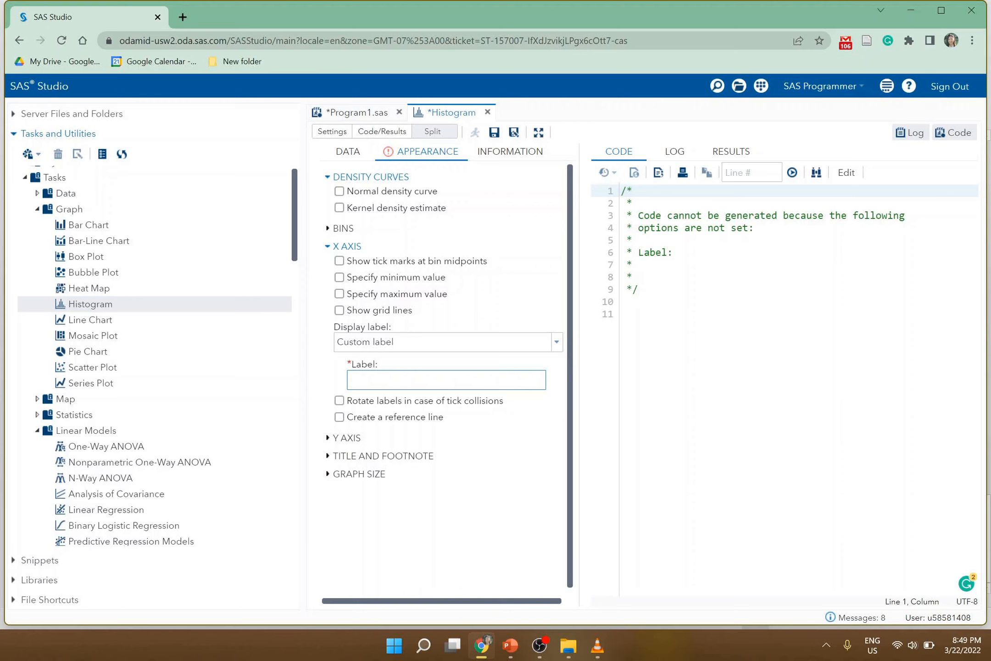
text(weight)
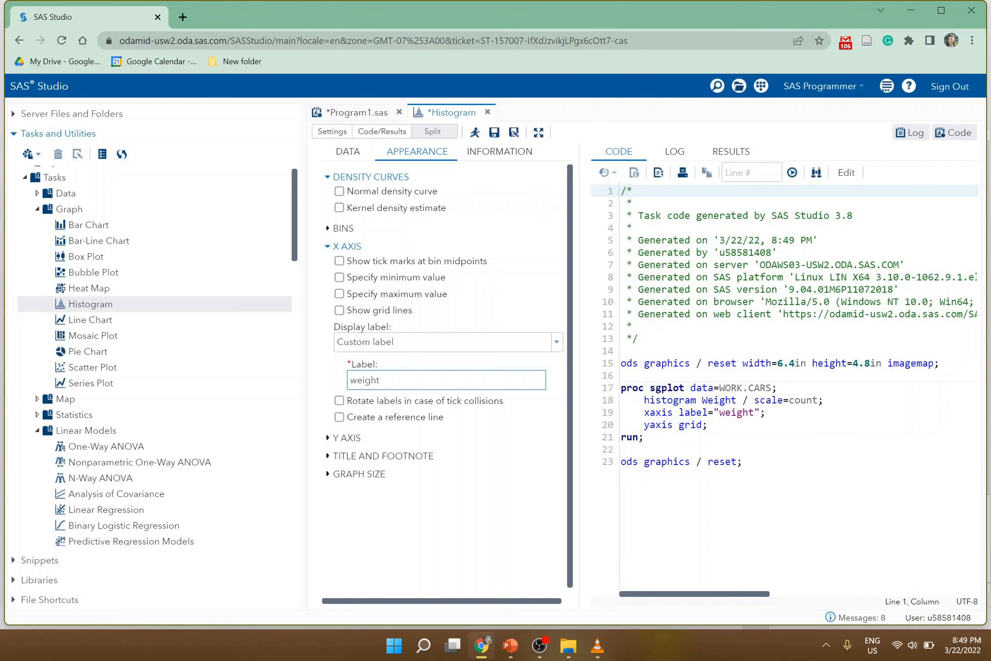
- Specify 10 bins for the histogram and run the task
drag(644, 413, 766, 413)
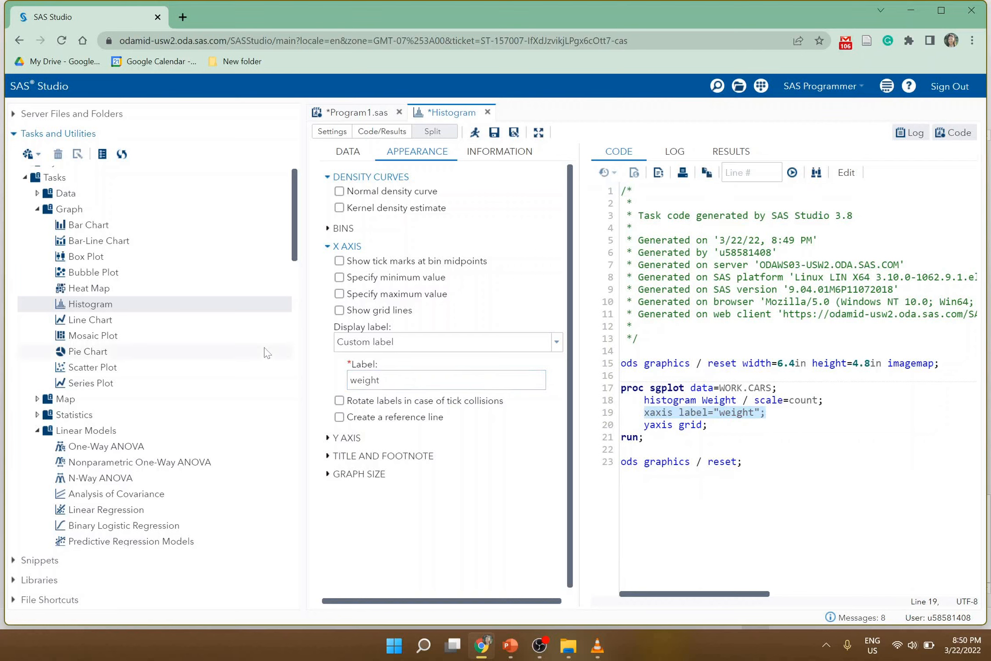
click(328, 374)
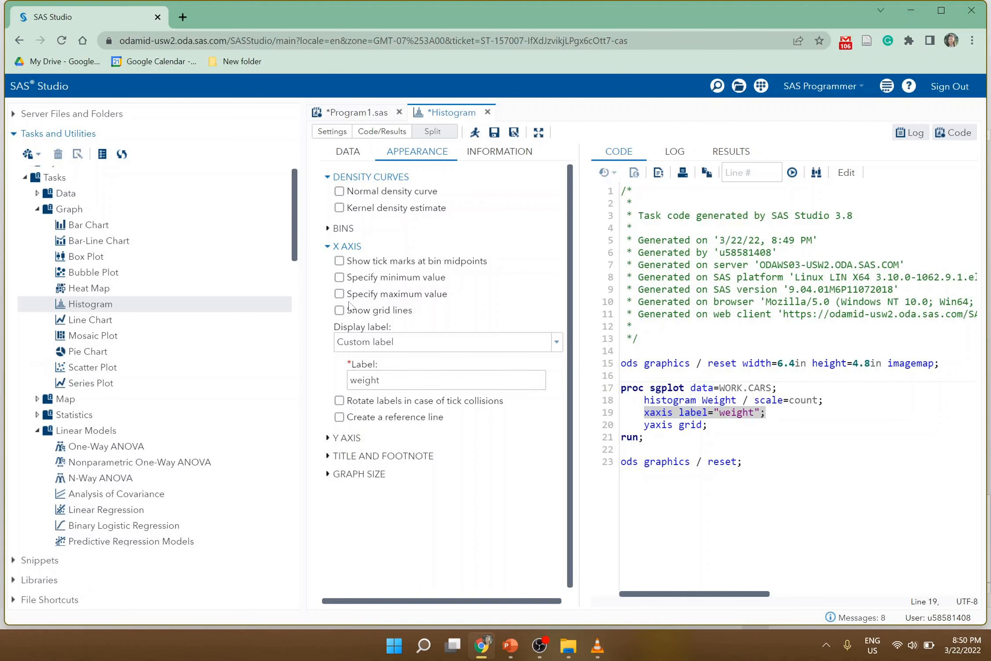
click(333, 248)
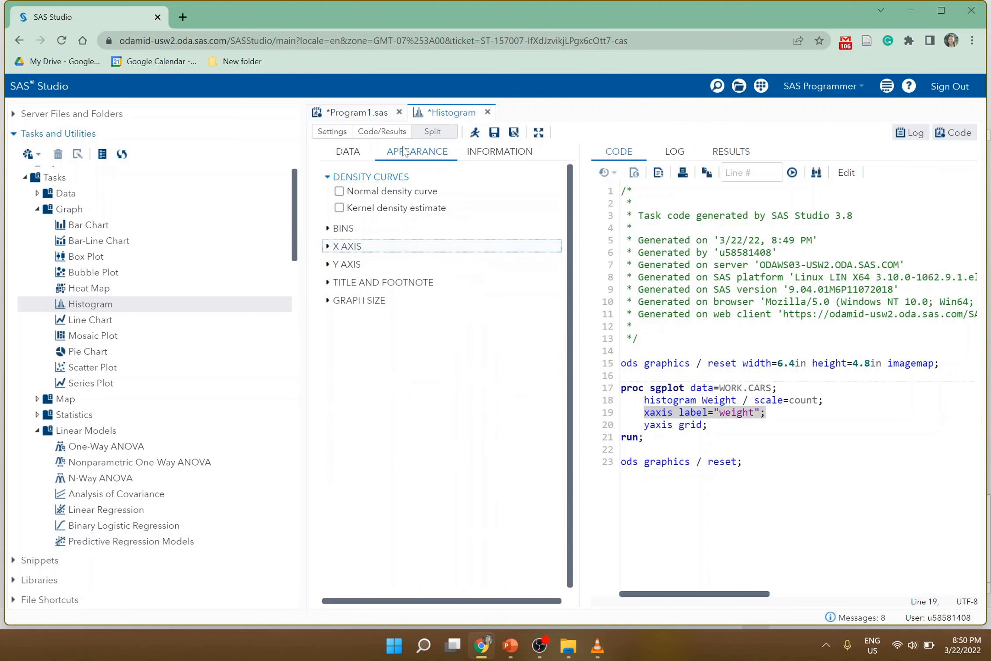
click(329, 230)
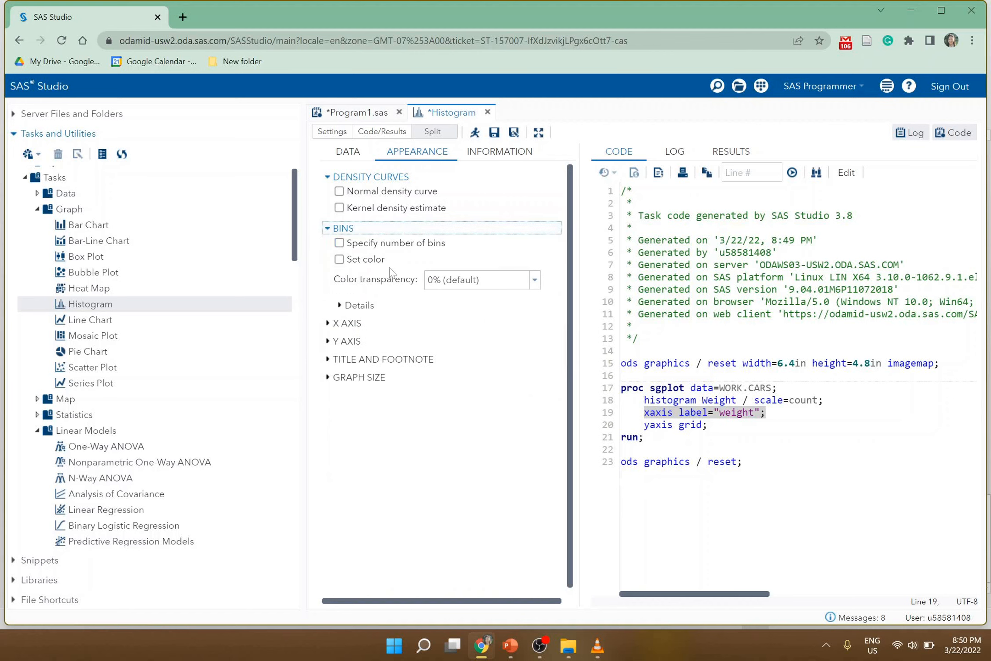
click(339, 243)
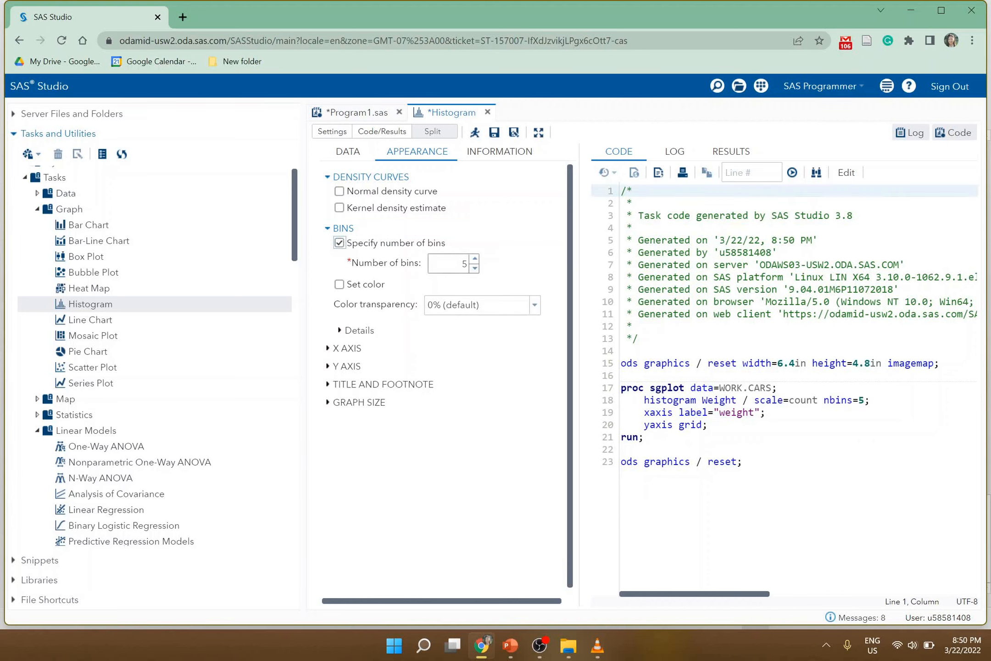
double_click(465, 263)
text(10)
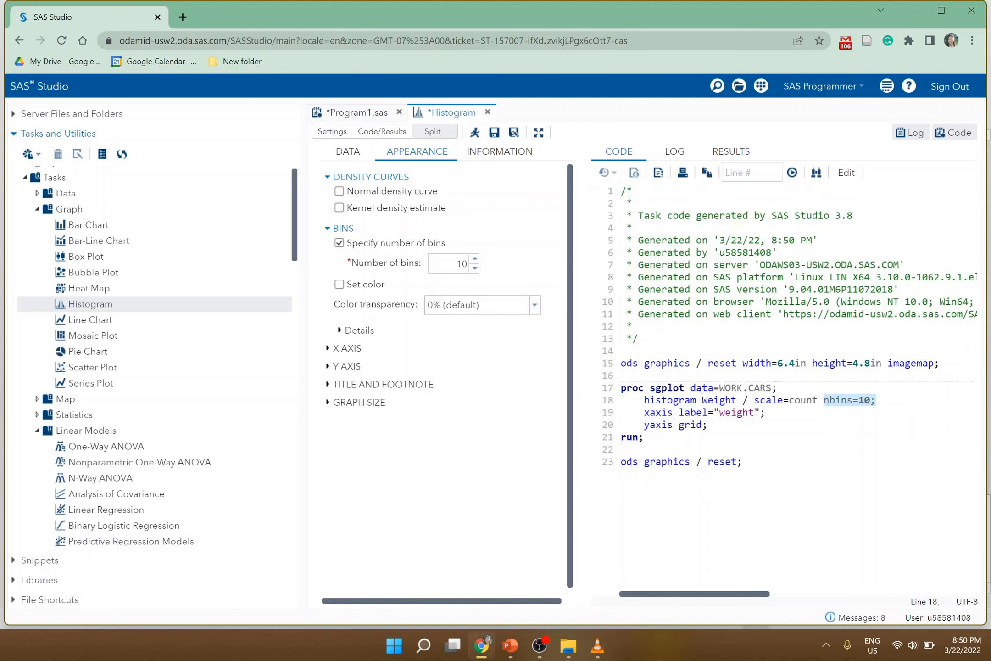
click(475, 134)
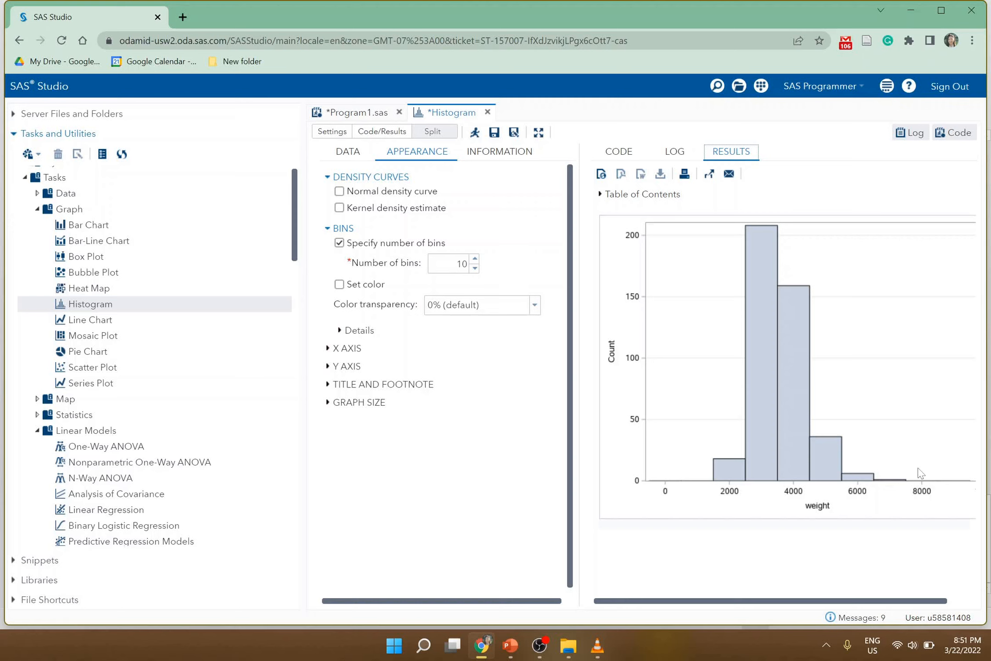
- Add a normal density curve to the histogram and rerun the task
click(339, 191)
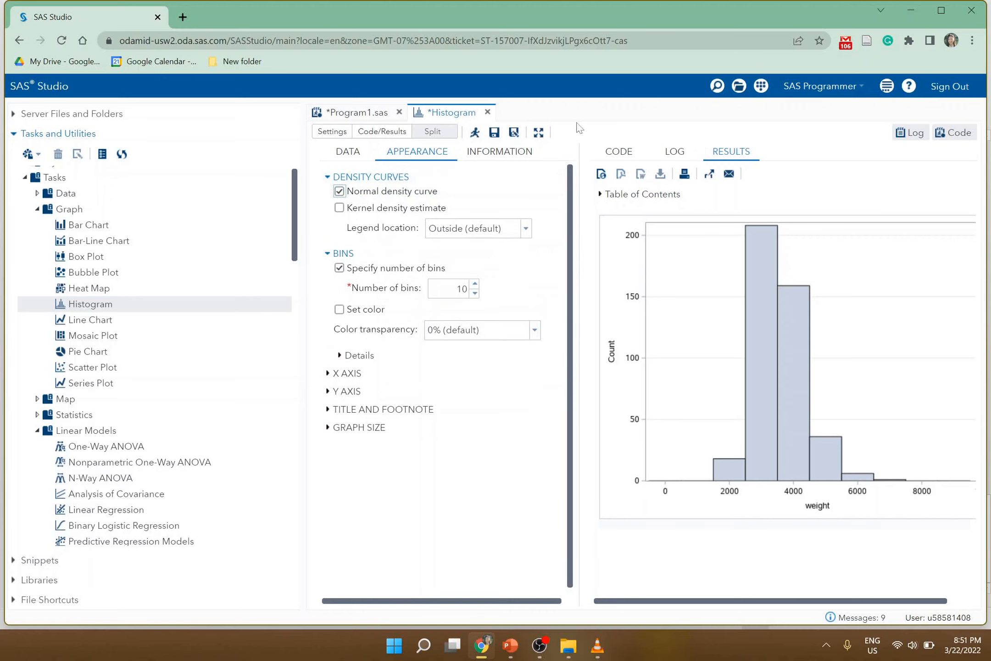
click(475, 132)
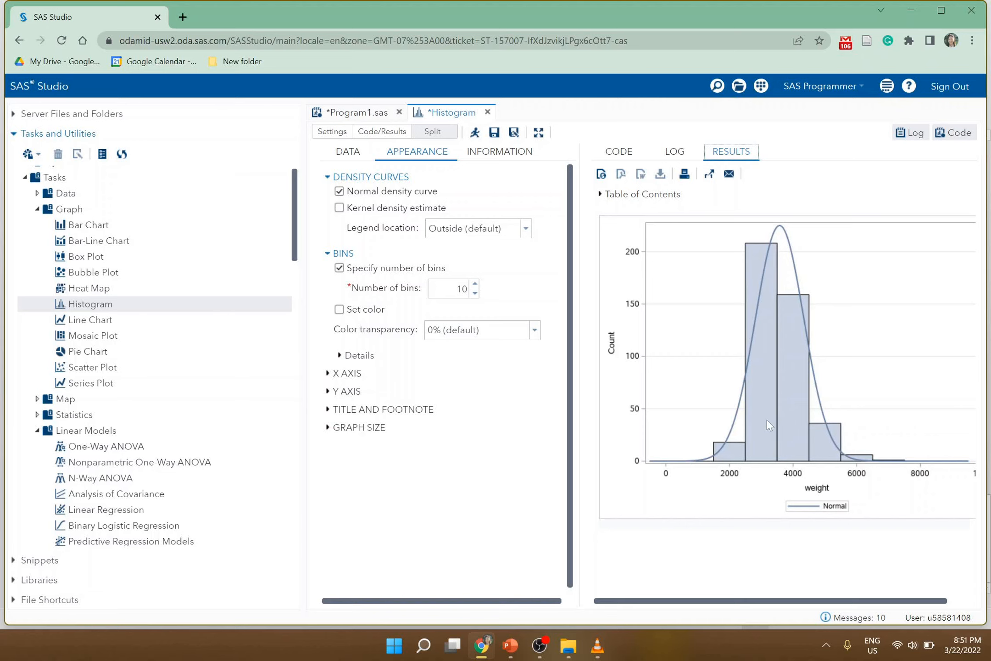
mouse_move(767, 421)
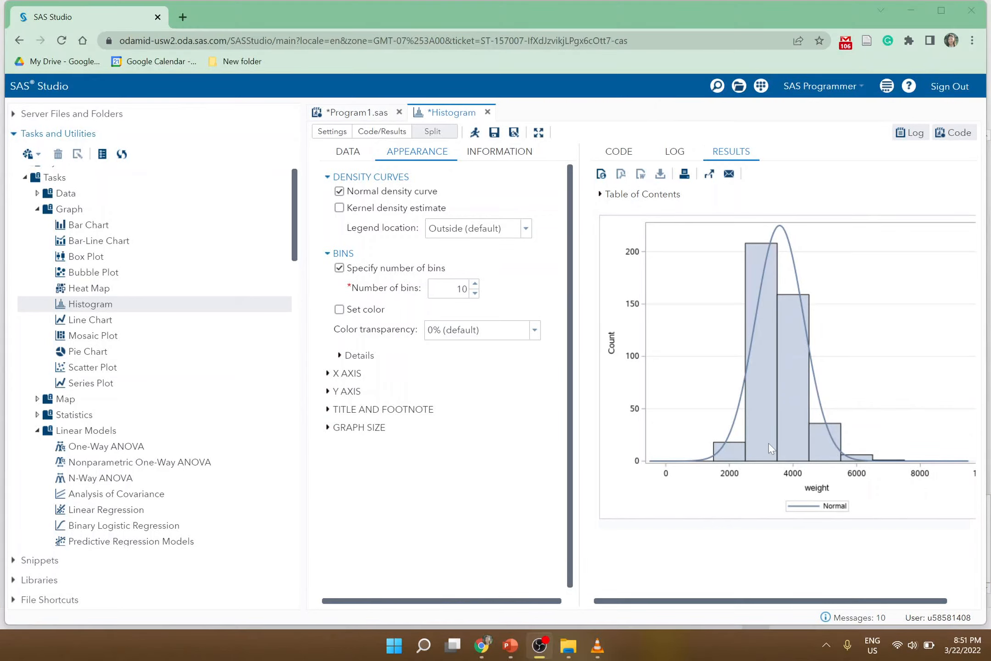
click(892, 377)
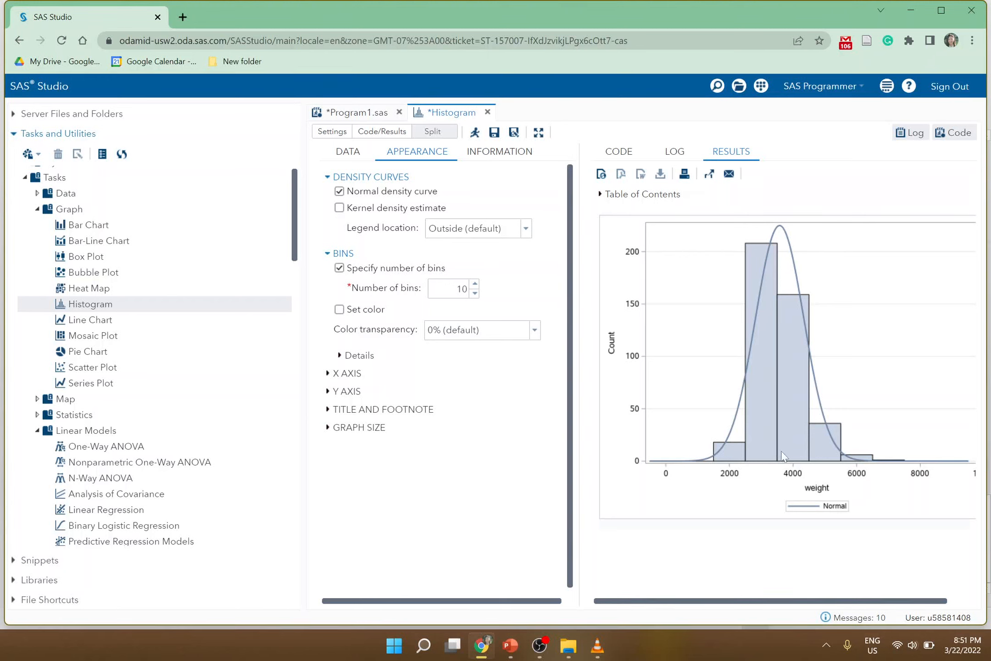
- Copy the updated histogram code and paste it over the old histogram code in Program1.sas lines 38–45
click(620, 152)
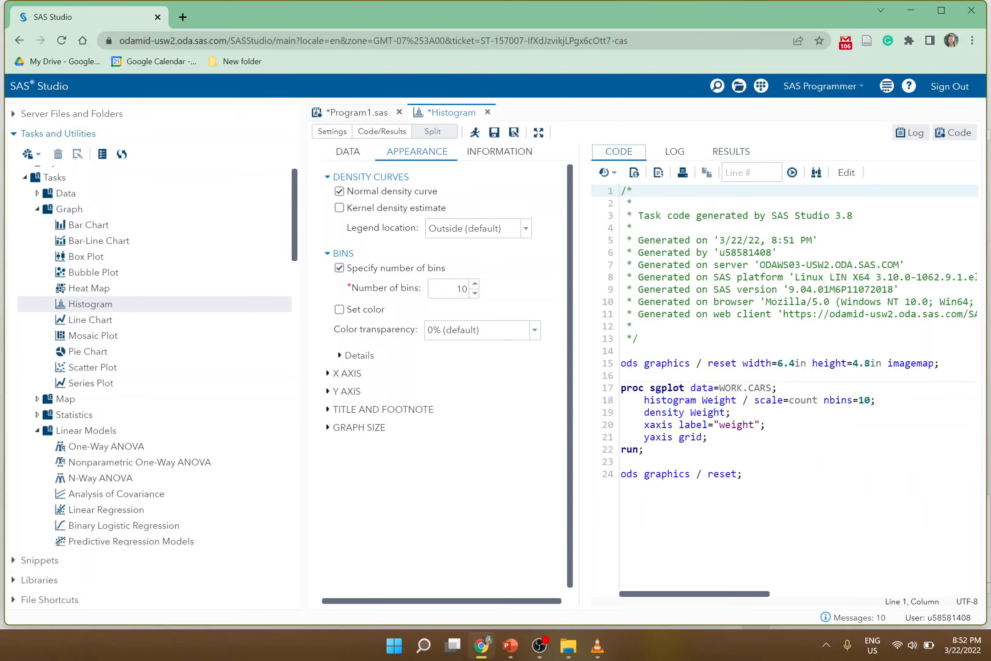
drag(752, 475, 606, 367)
key(ctrl+c)
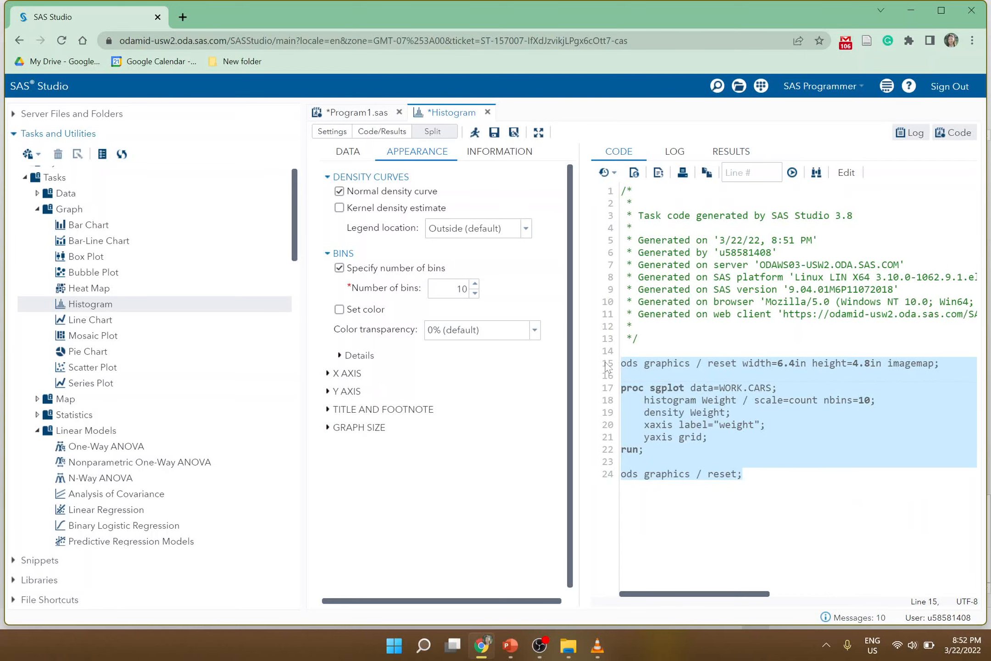
click(363, 113)
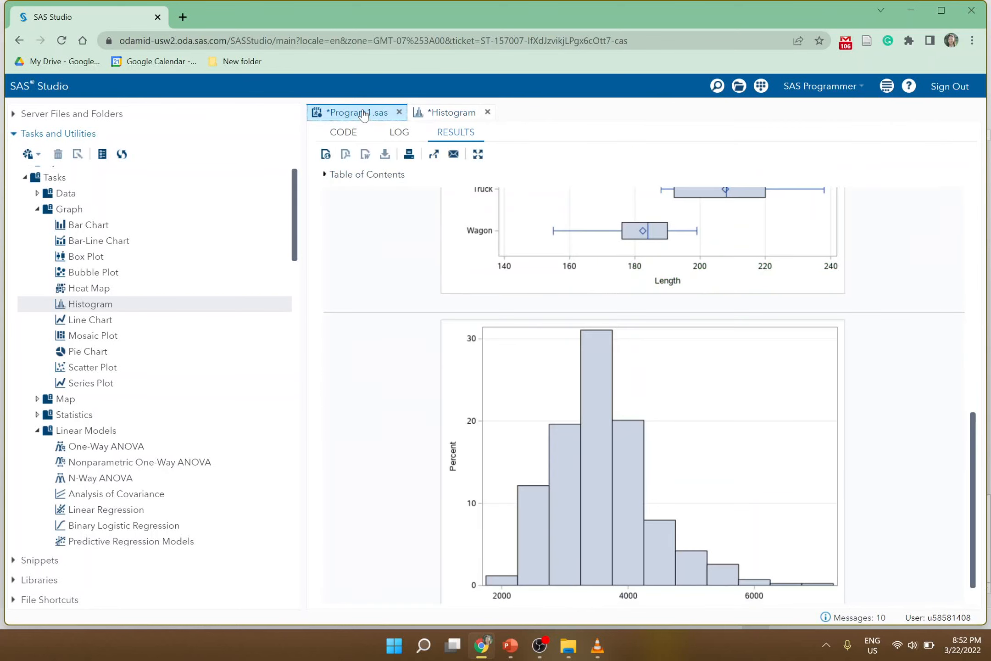
click(346, 133)
drag(349, 588, 339, 496)
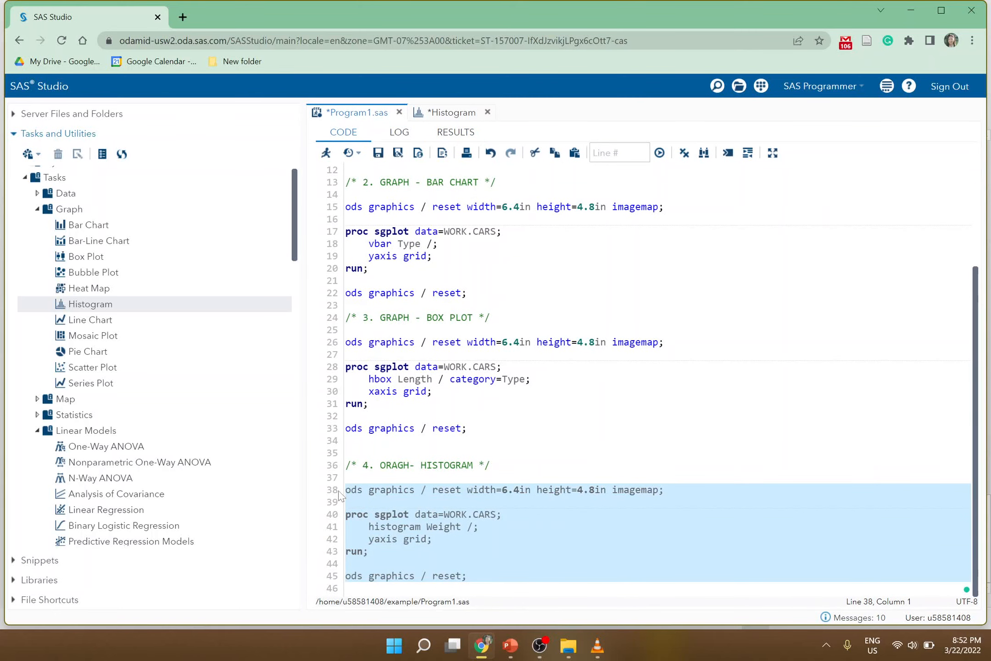
key(ctrl+v)
- Run the whole updated program and scroll the results to the new histogram
click(415, 219)
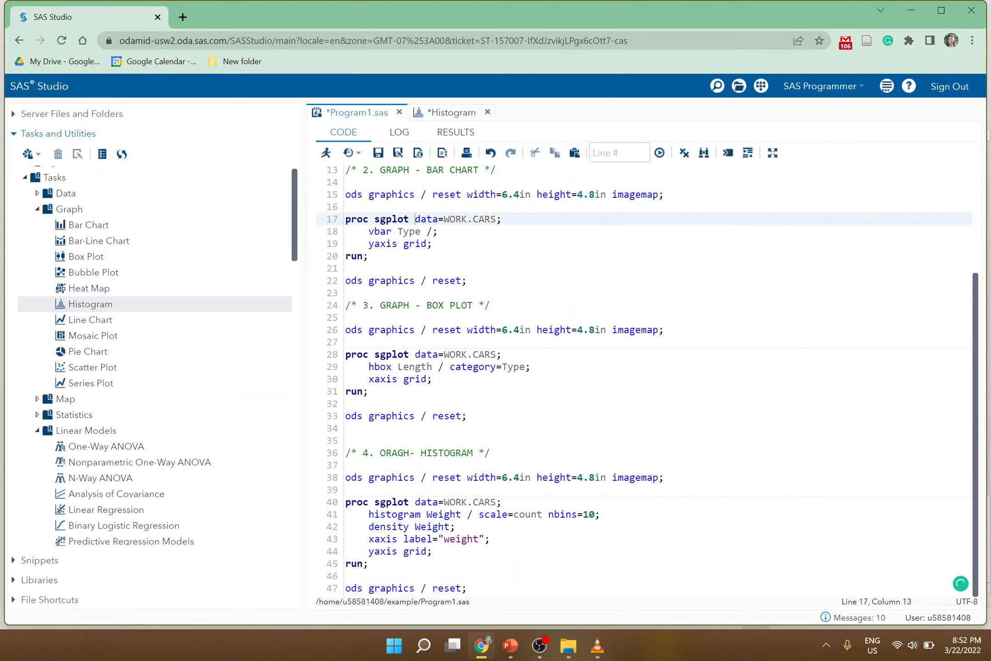
key(ctrl+a)
click(326, 152)
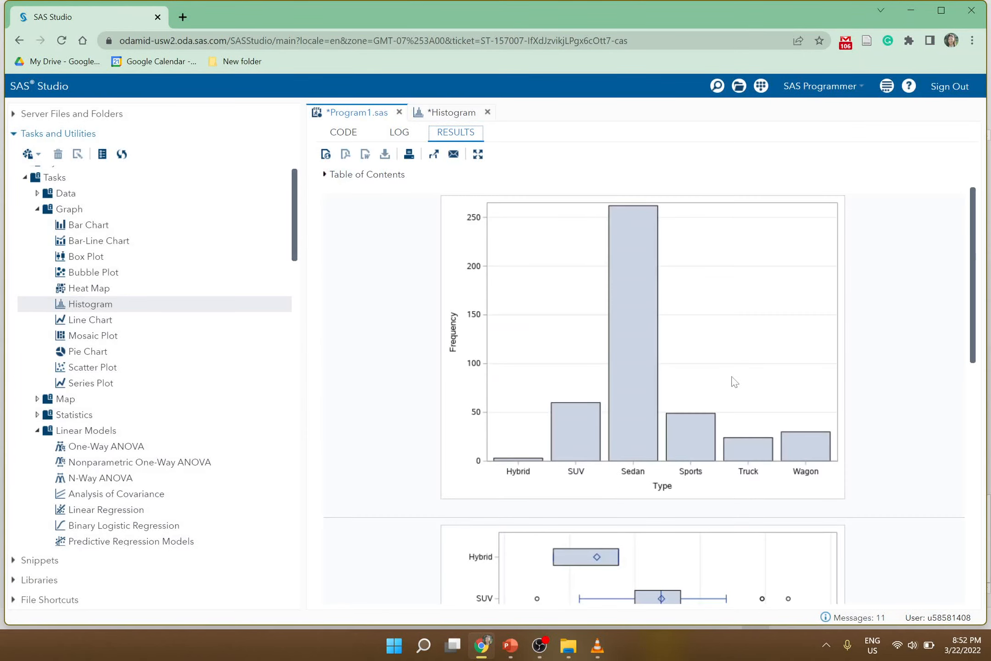
scroll(734, 381, down, 10)
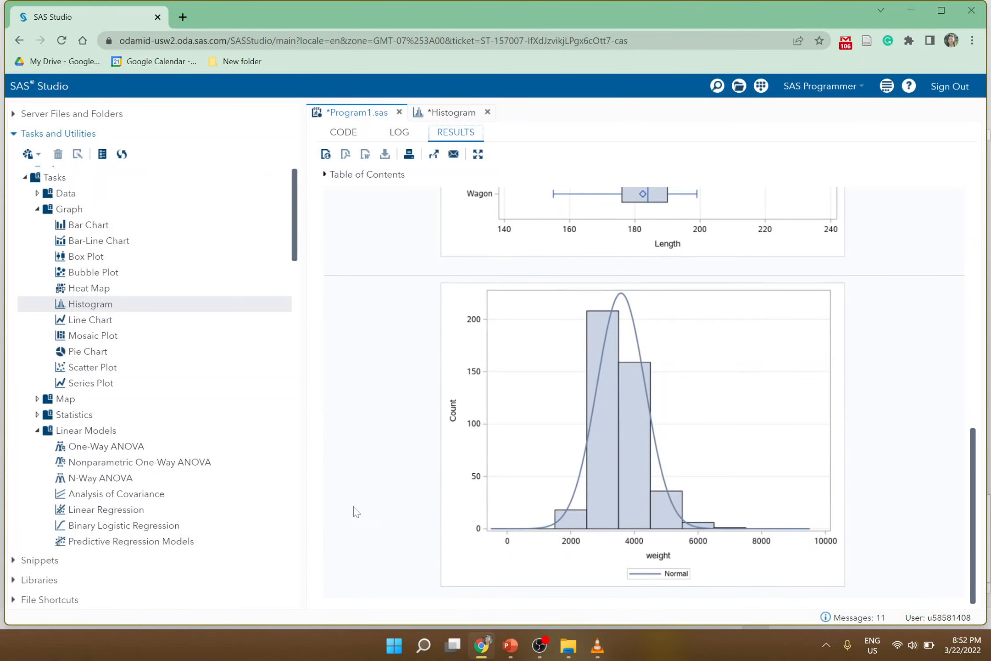